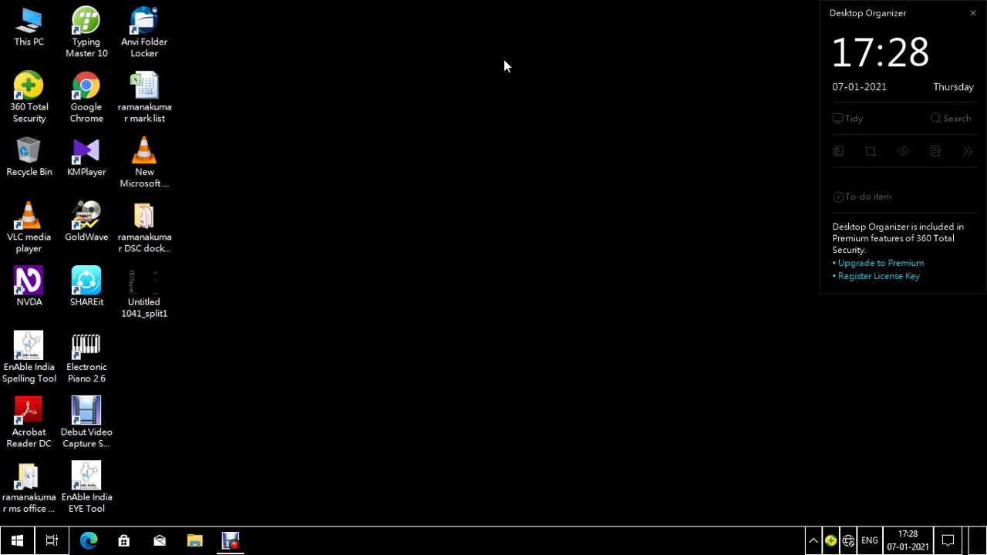
Open the Videos folder from This PC in File Explorer
key(super+e)
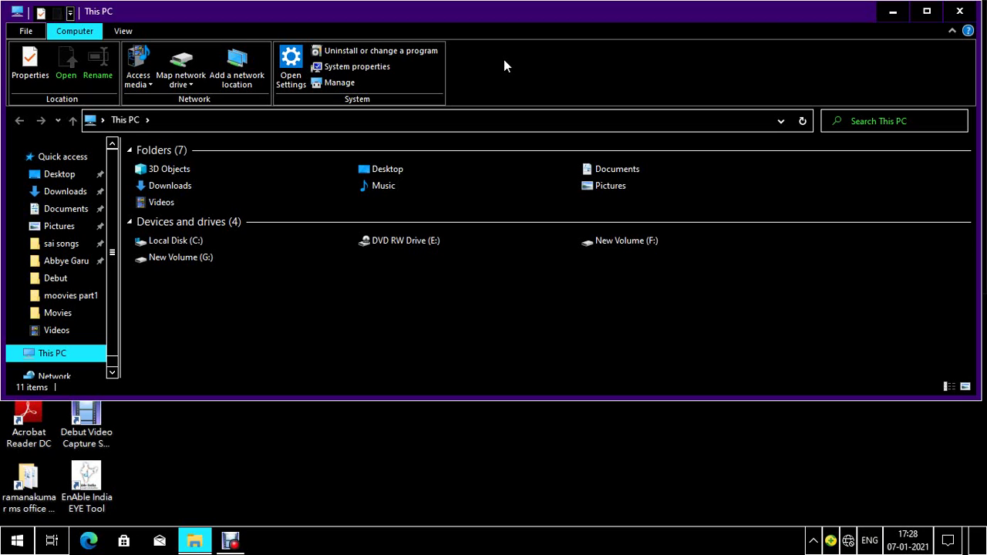
key(v)
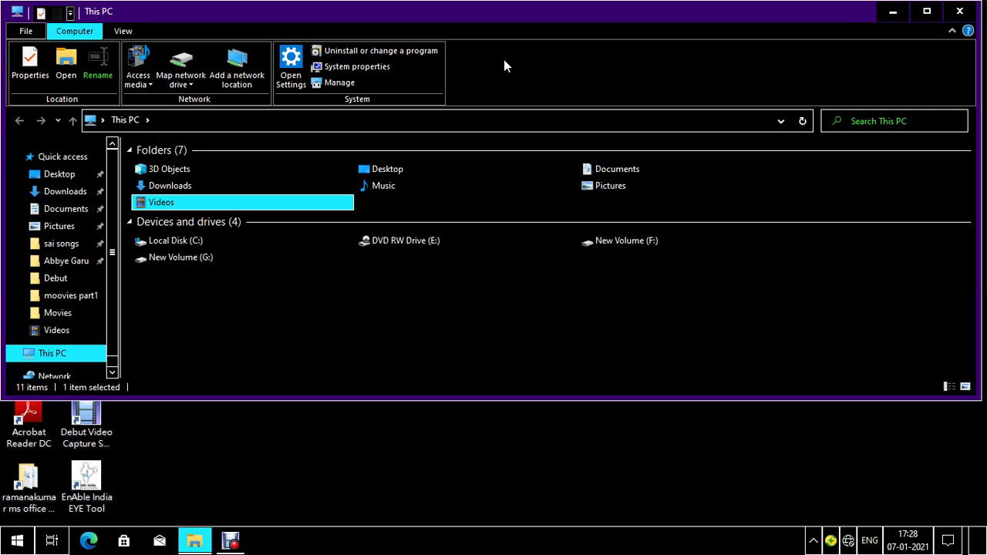
key(Return)
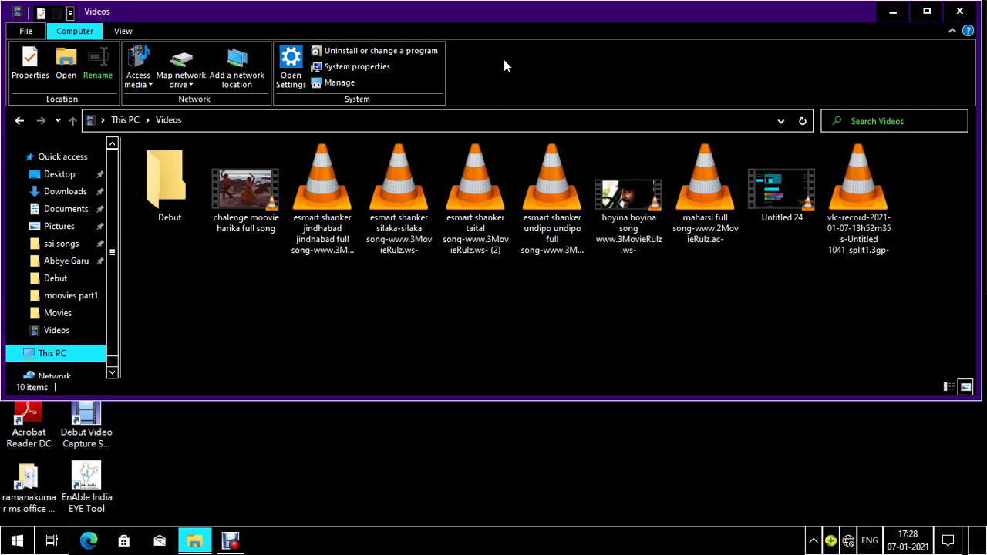
Look through the files in the Videos folder and open its Debut subfolder
key(Right)
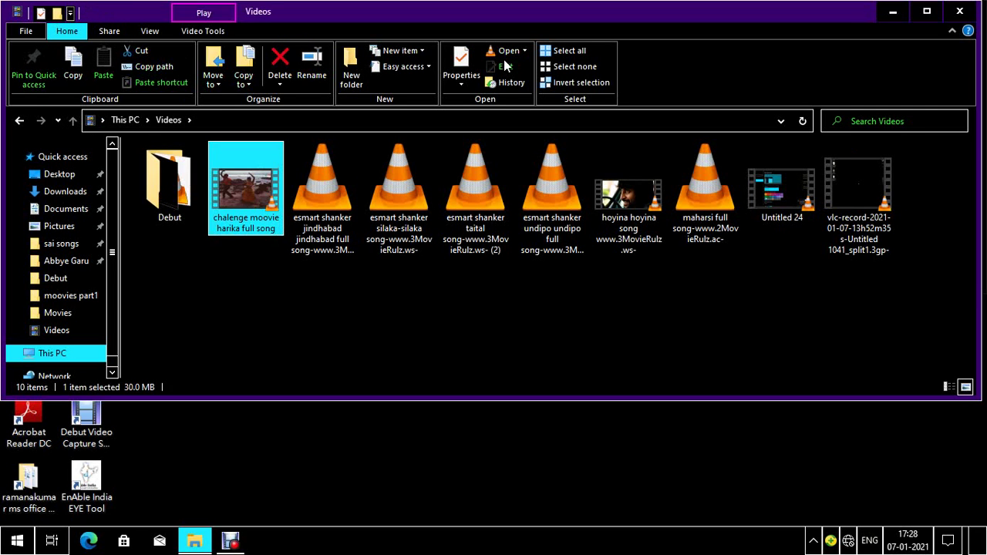
key(Right)
key(Right)
key(End)
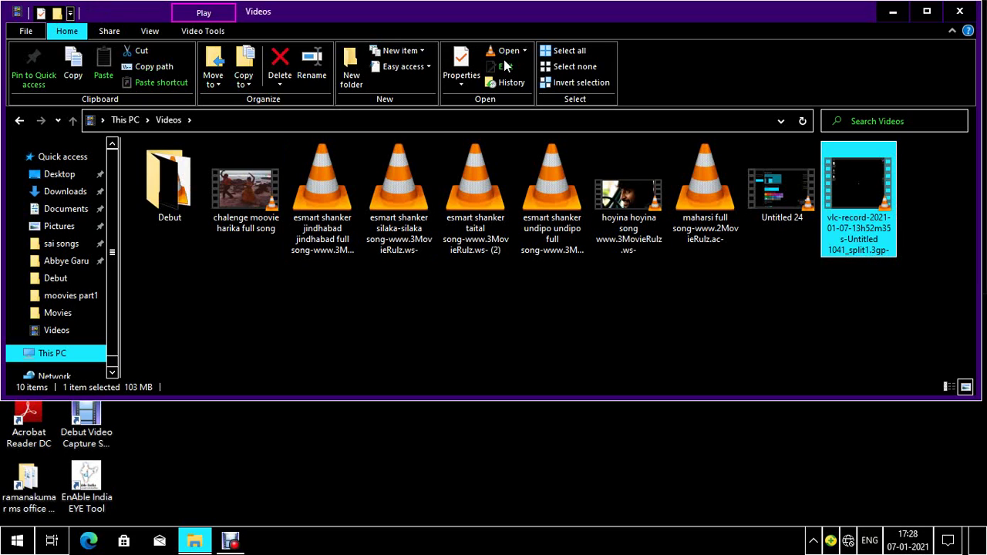
key(Left)
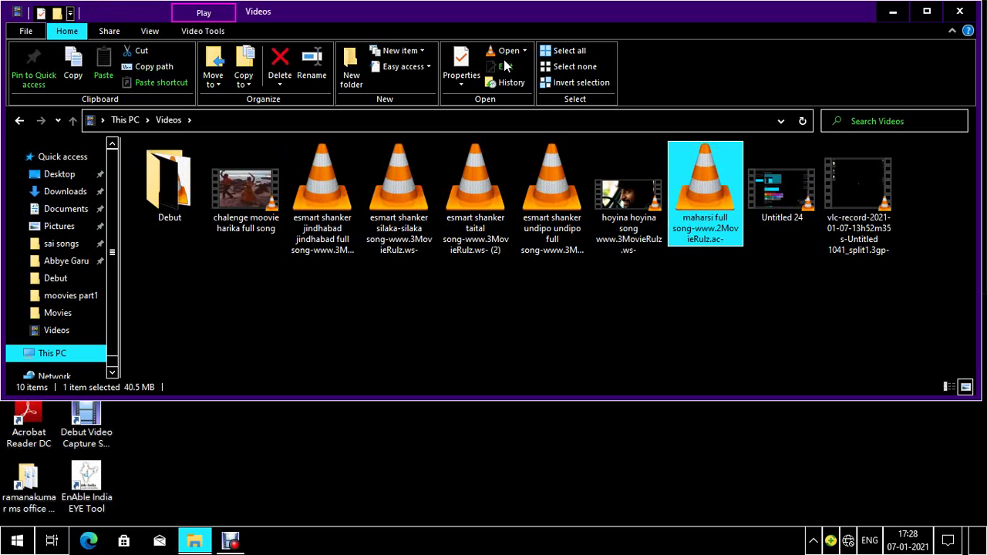
key(Home)
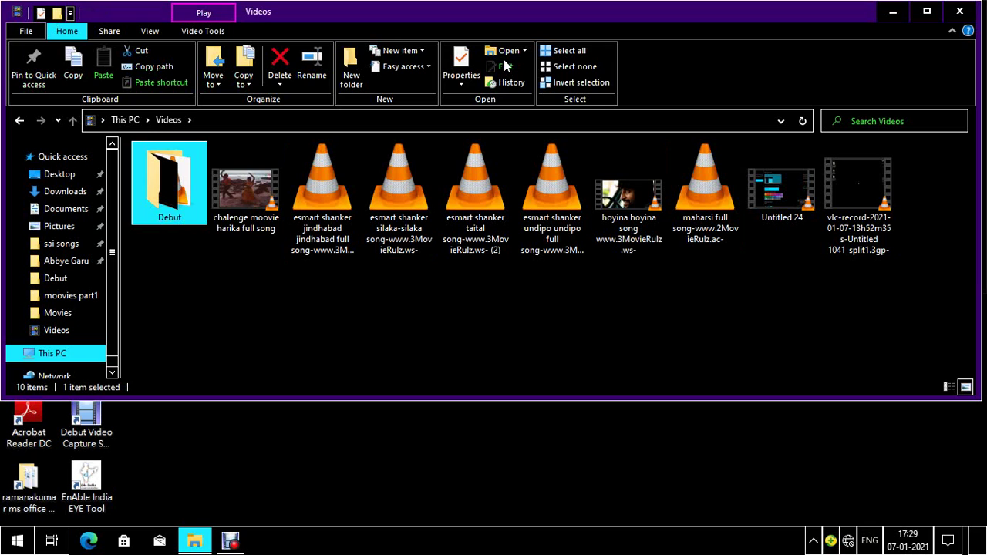
key(Right)
key(Left)
key(Return)
Play the first video in the Debut folder briefly, pause it and close the media player
key(Right)
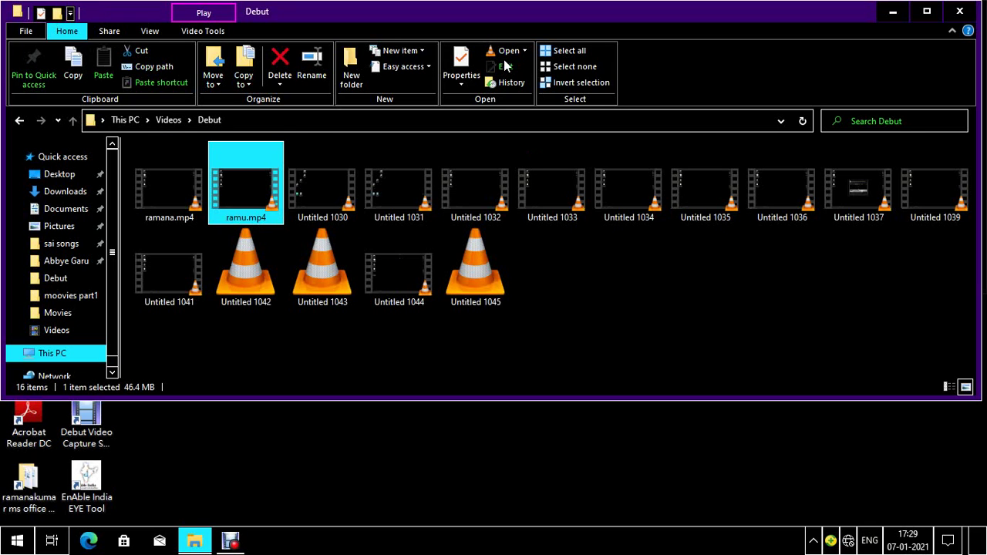
key(Left)
key(Right)
key(Right)
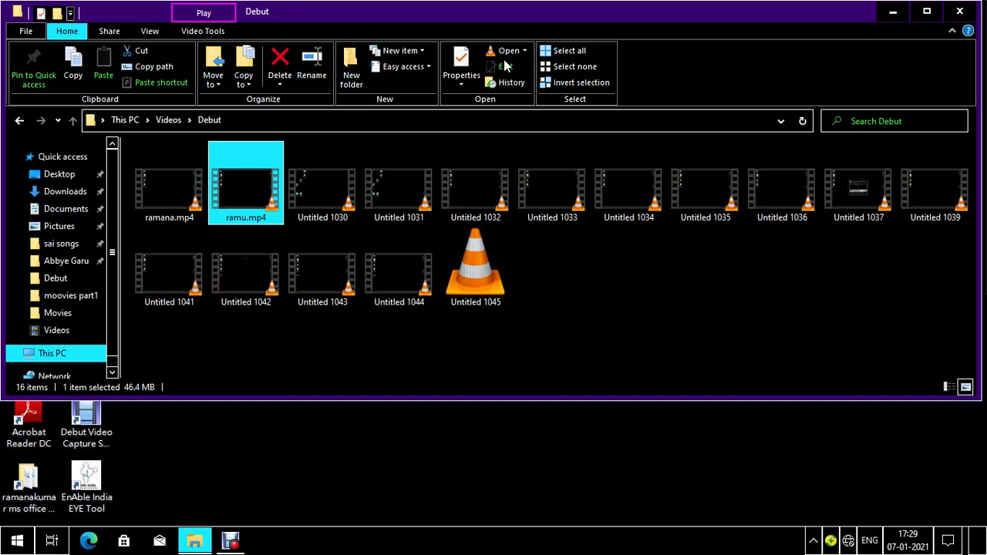
key(Left)
key(Left)
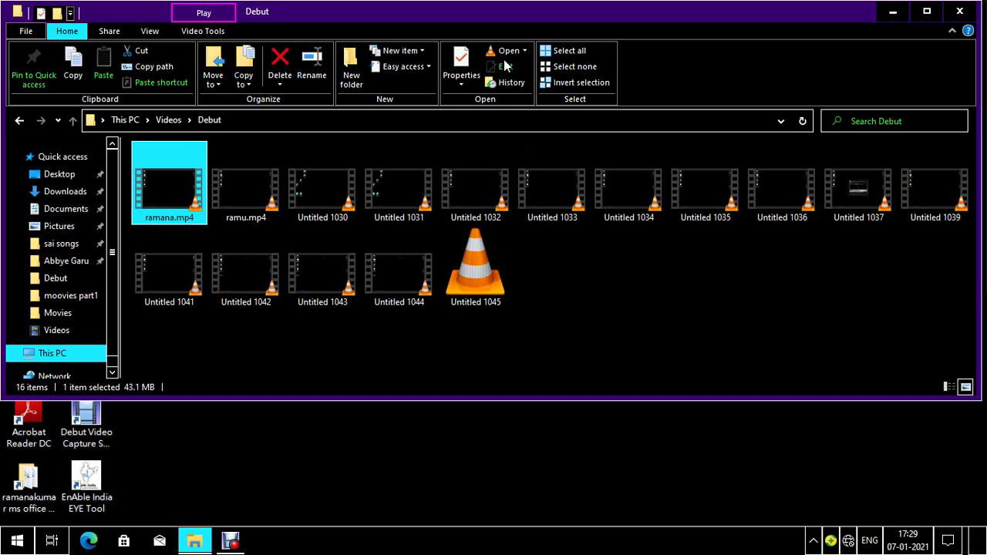
key(Return)
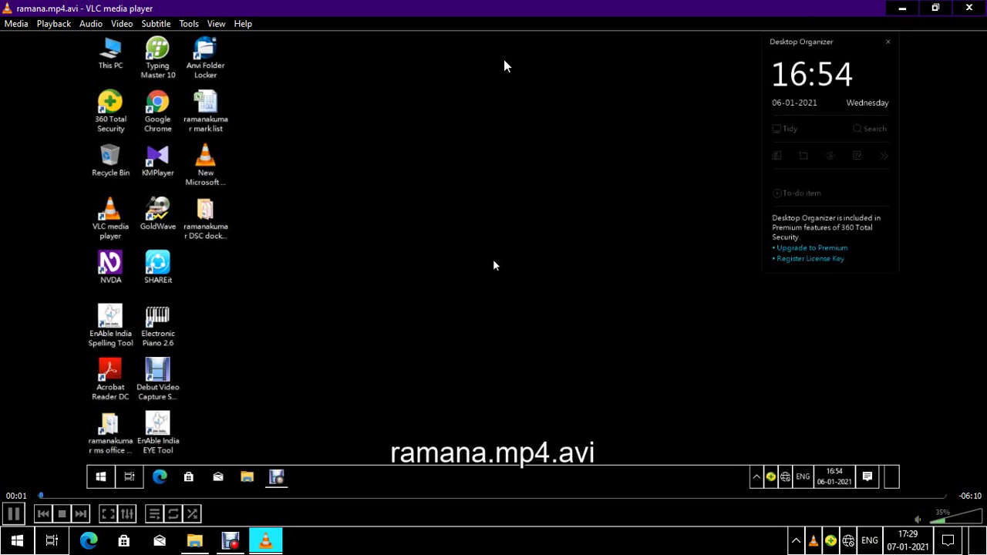
key(space)
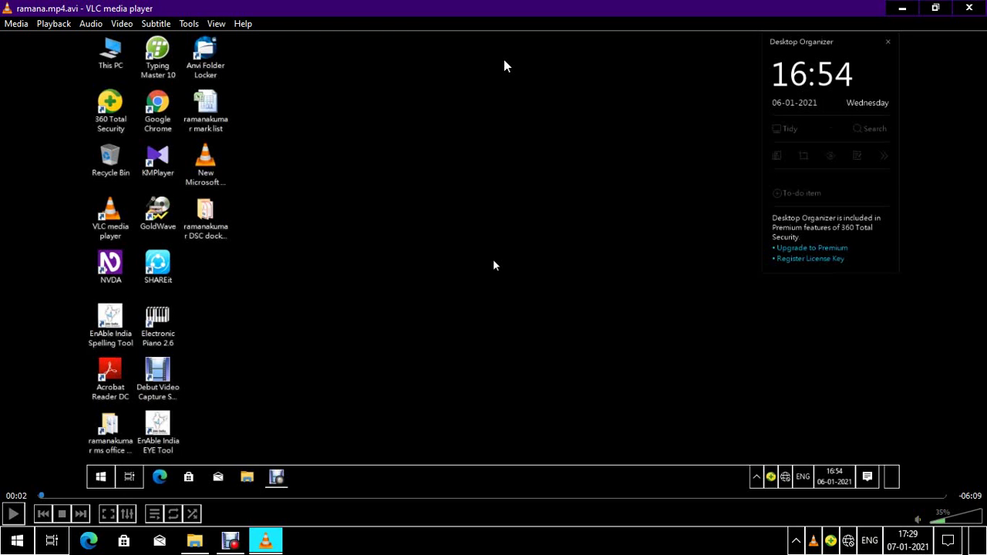
key(alt+F4)
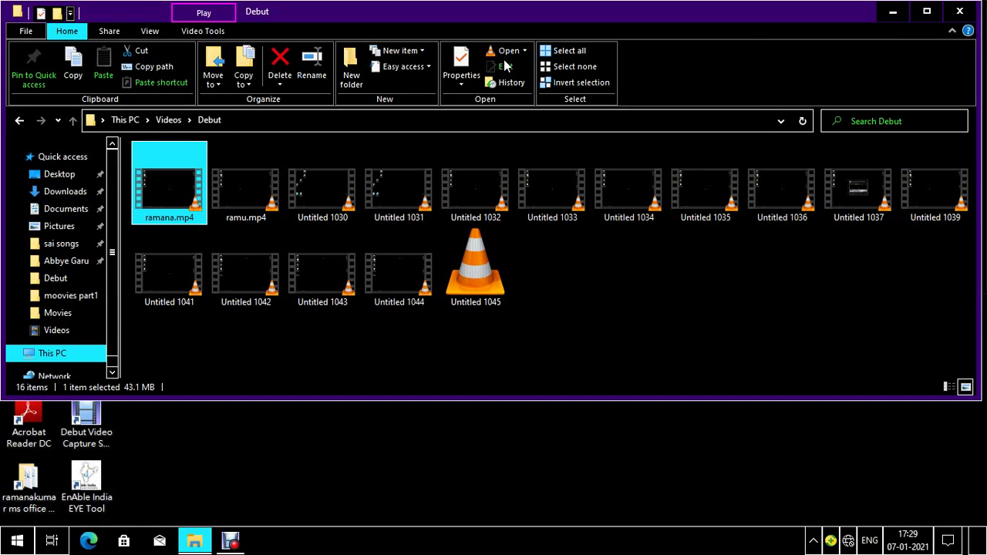
Return to This PC and open the New Volume (G:) drive
key(BackSpace)
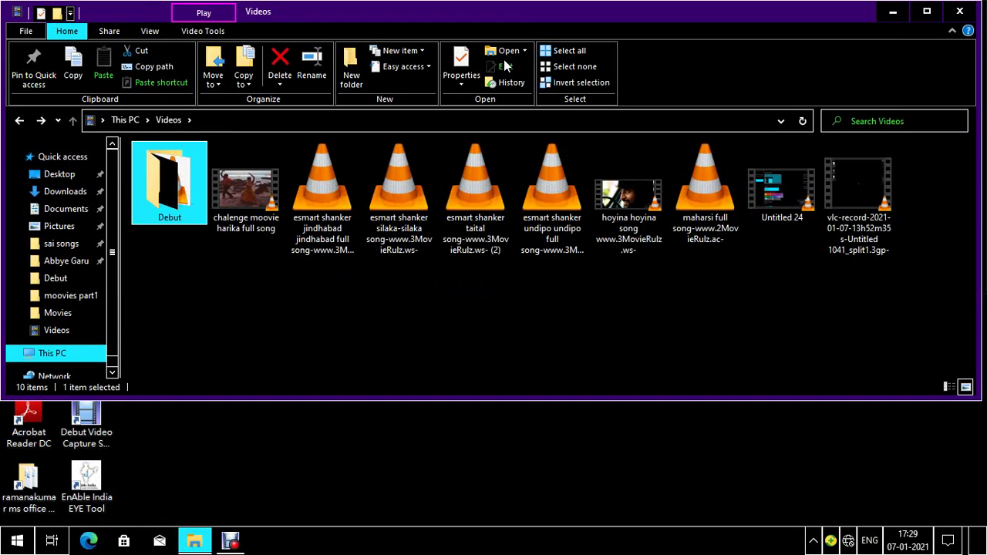
key(BackSpace)
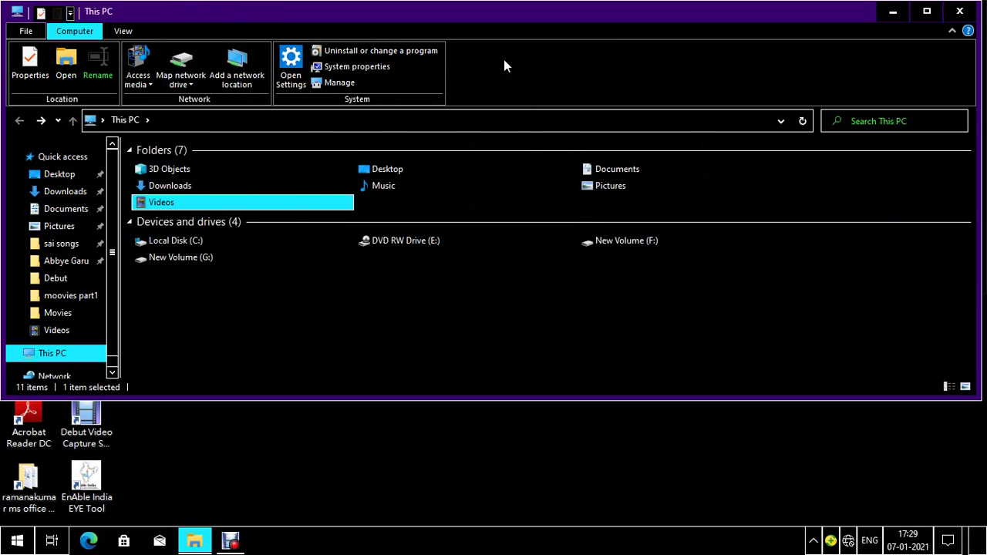
key(Down)
key(Down)
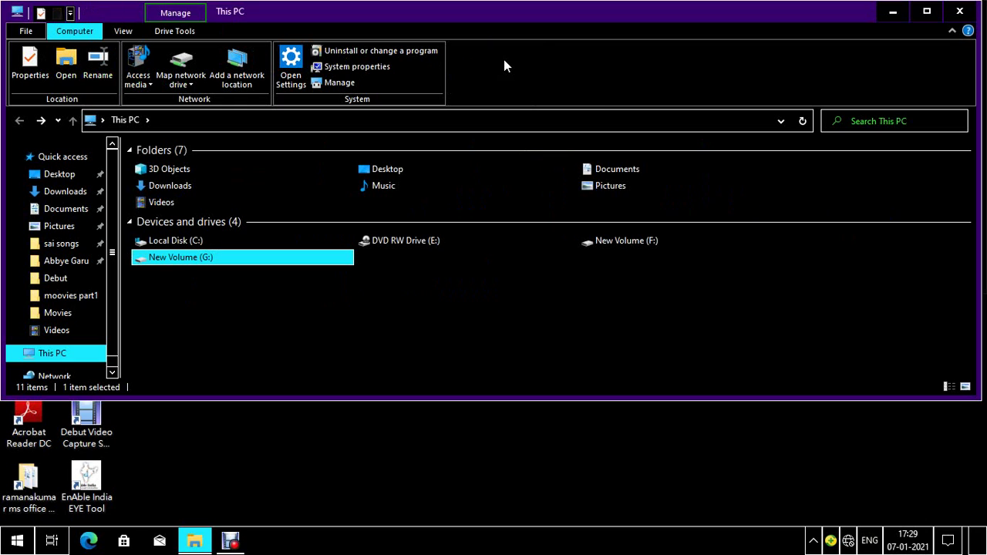
key(Return)
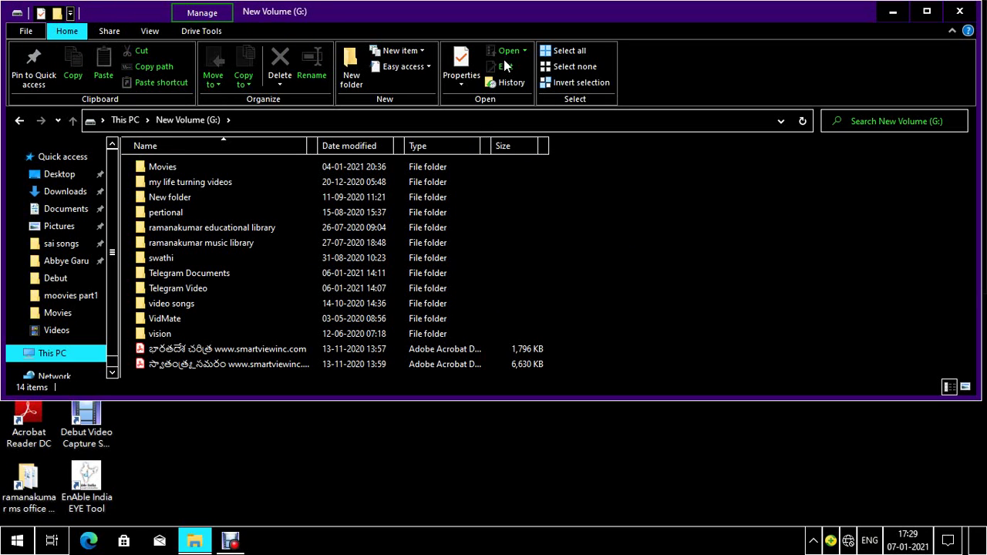
Open the educational library folder on the New Volume (G:) drive
key(Down)
key(Down)
key(Down)
key(Down)
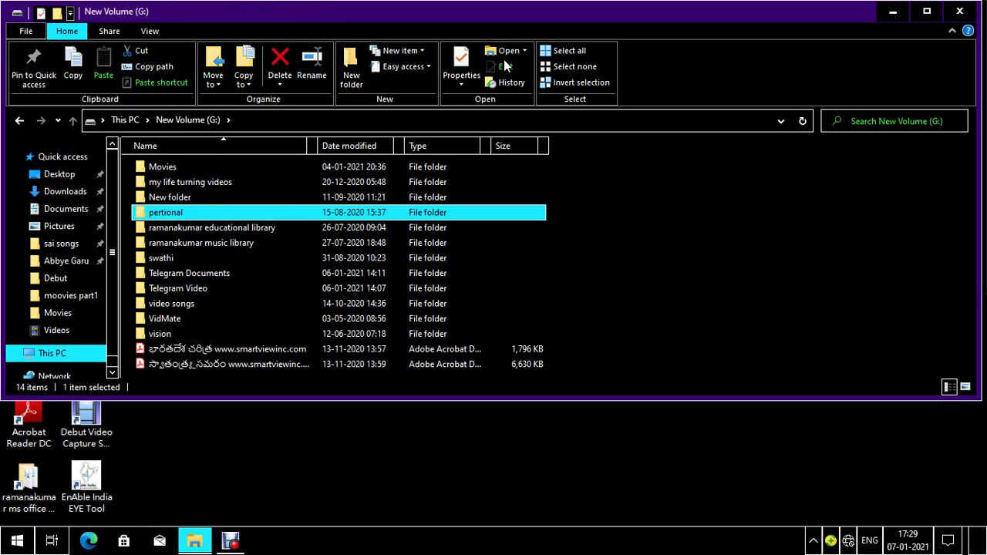
key(Return)
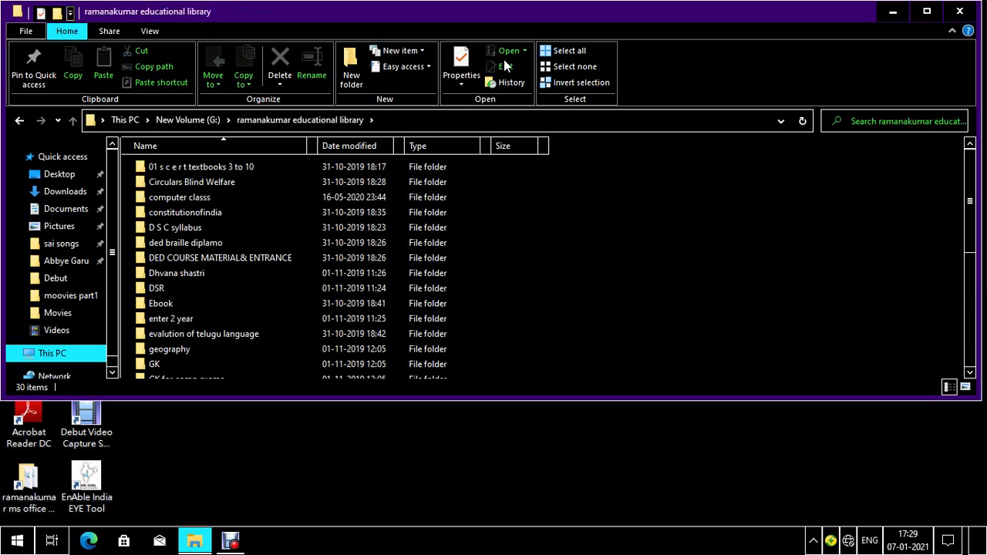
key(r)
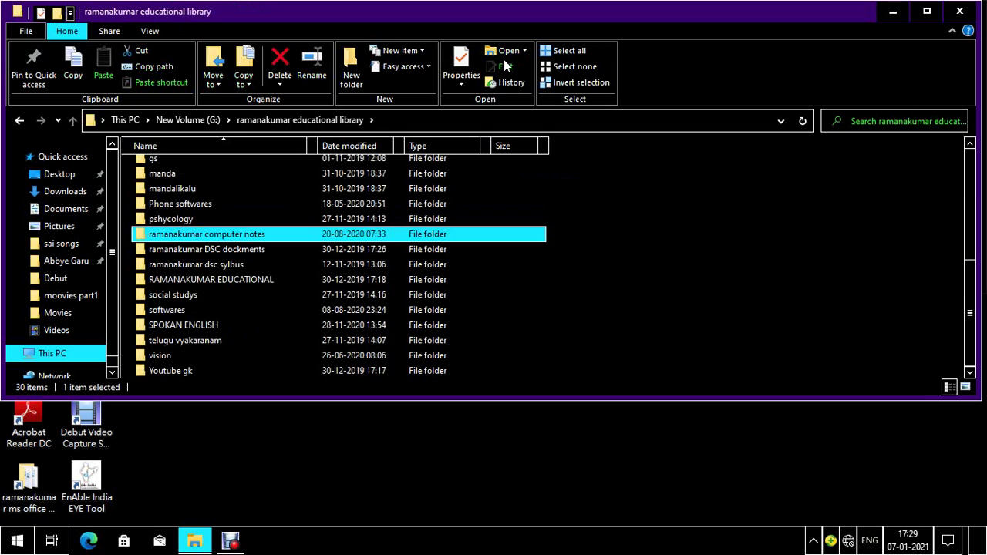
key(Down)
key(Down)
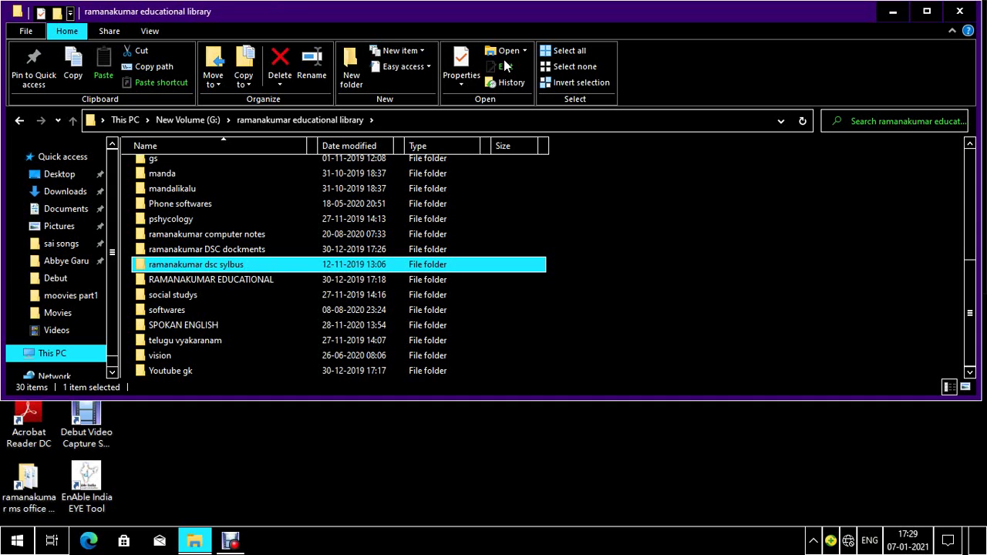
key(Down)
key(Return)
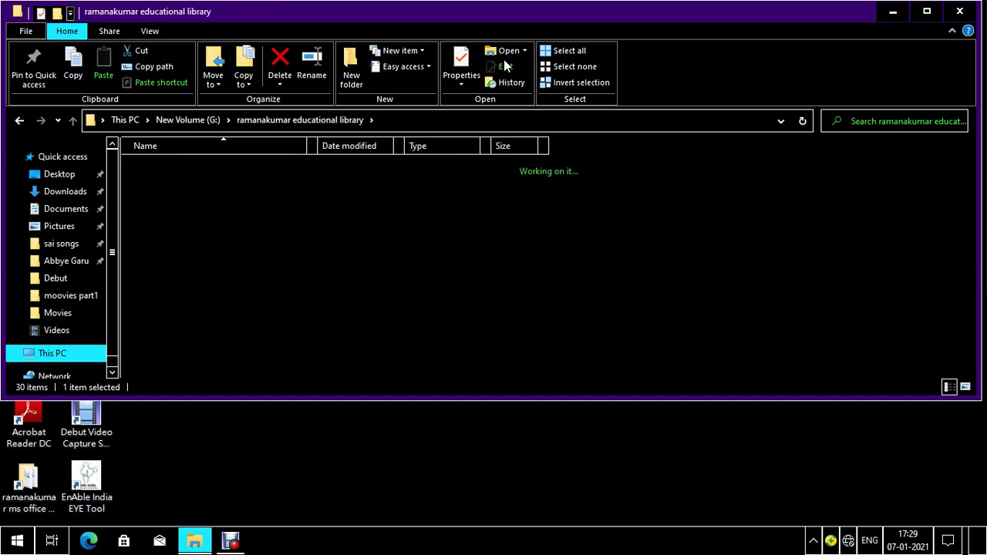
key(Down)
key(Up)
key(BackSpace)
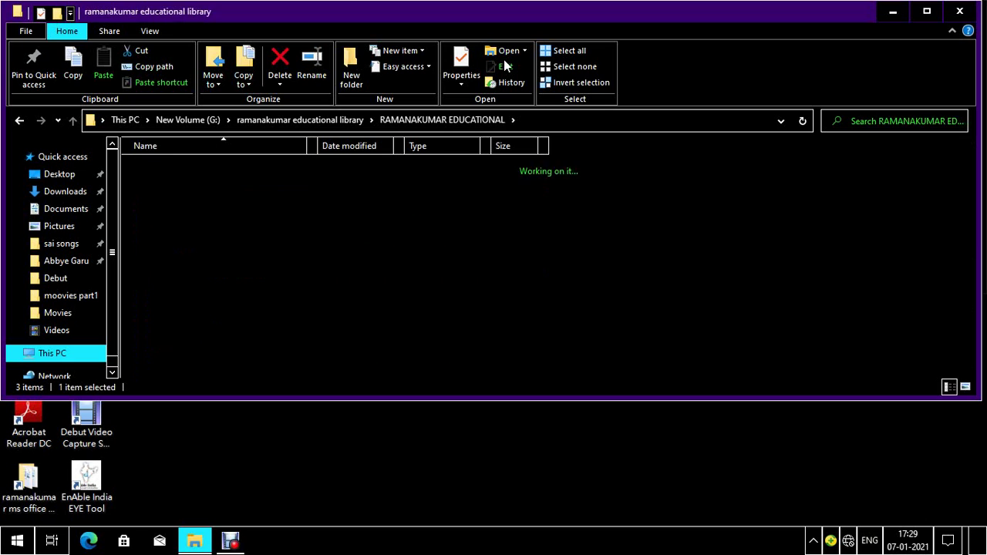
Open the softwares folder inside the educational library folder
key(Down)
key(Down)
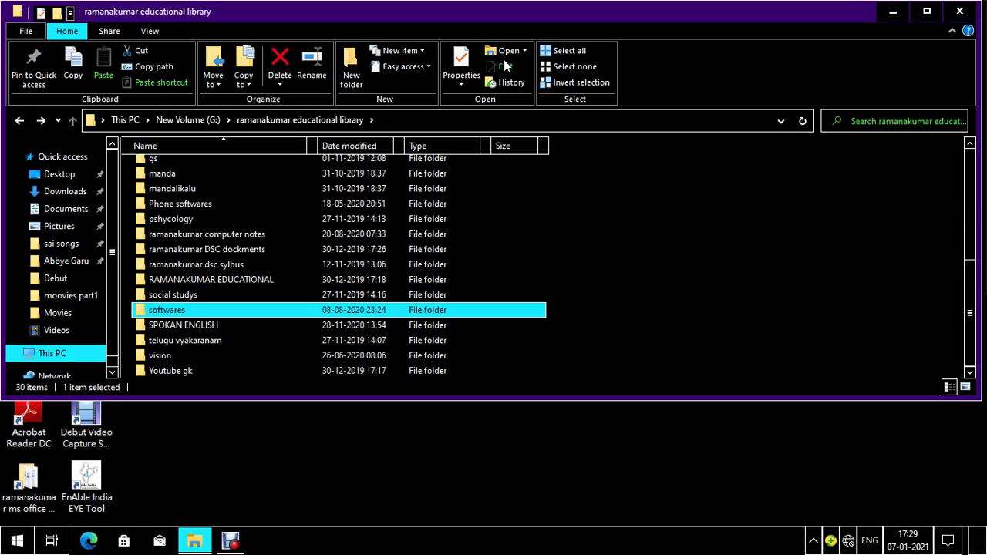
key(Return)
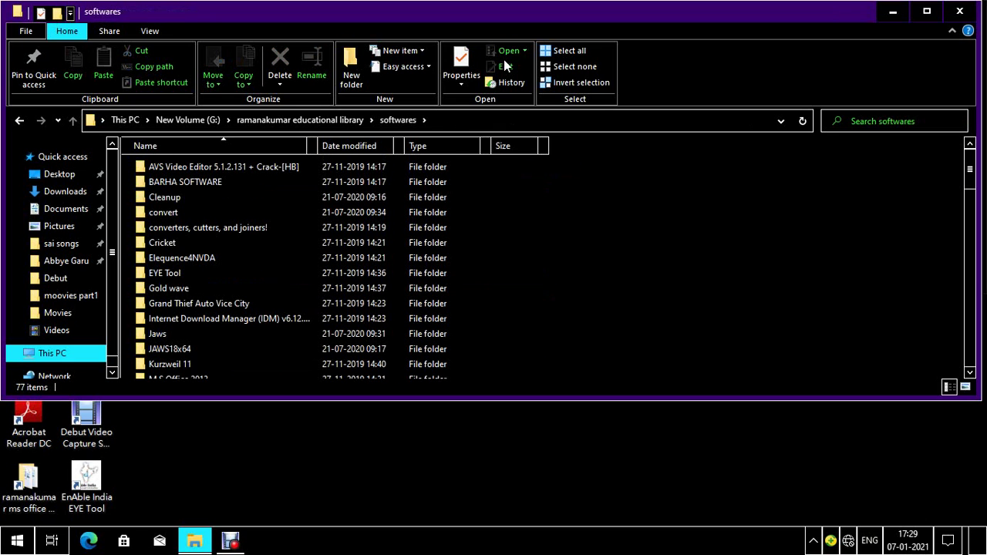
Open the "converters, cutters, and joiners!" folder within softwares
key(Down)
key(Down)
key(Down)
key(Down)
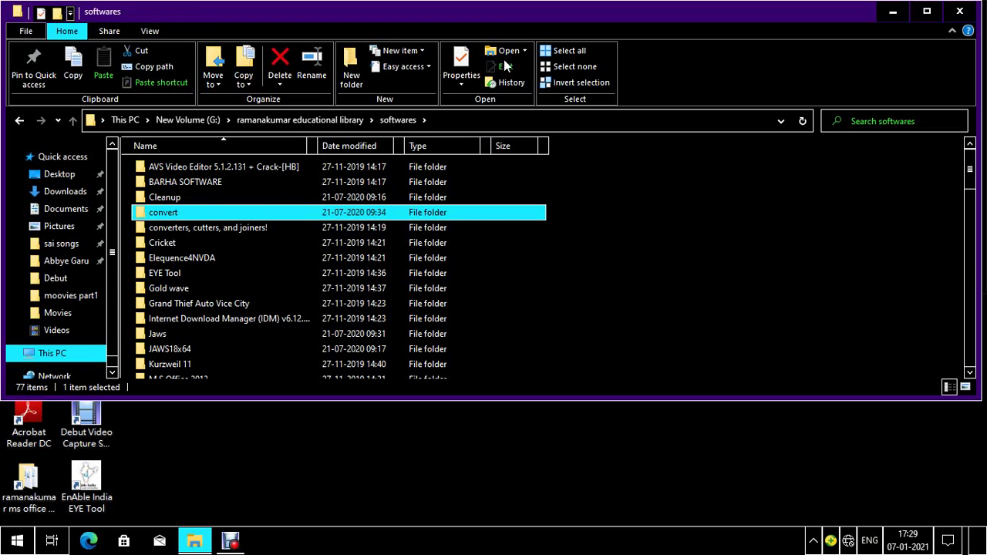
key(Return)
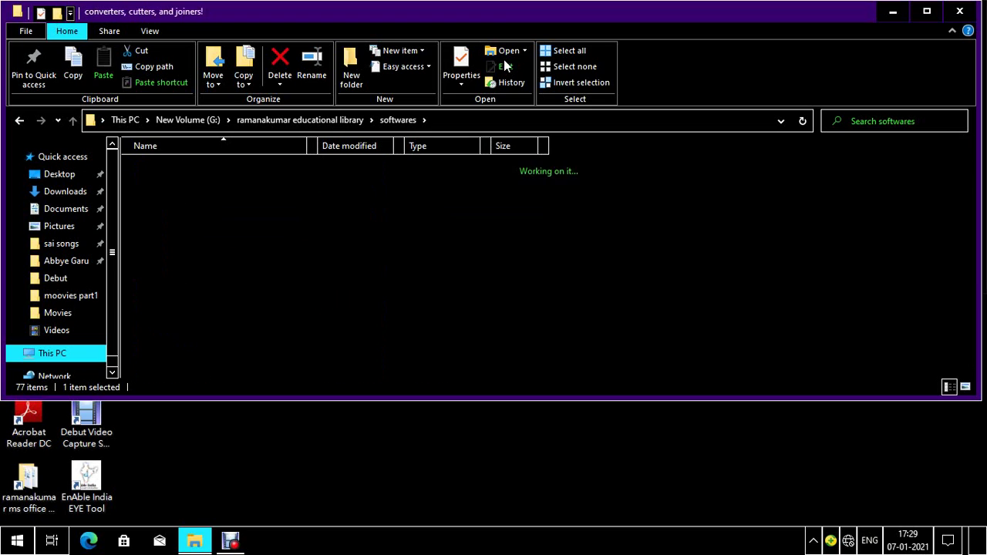
Open the Allok Video to 3GP Converter folder
key(Down)
key(Up)
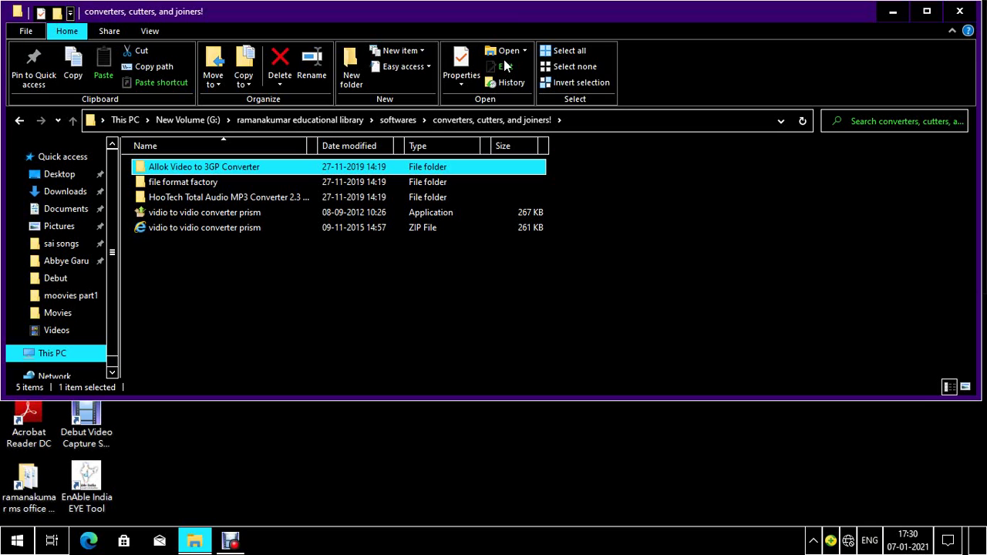
key(Return)
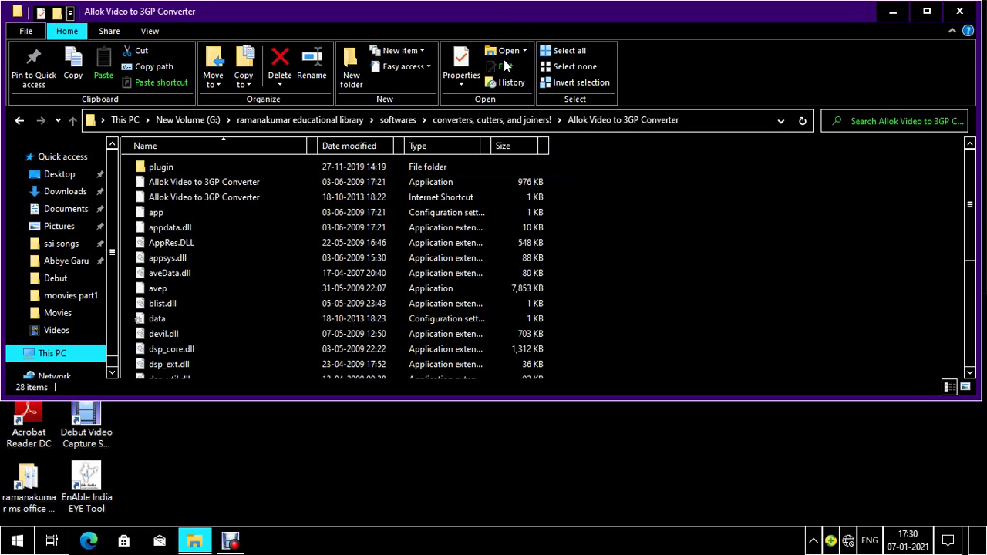
Launch the Allok Video to 3GP Converter application from its folder
key(Down)
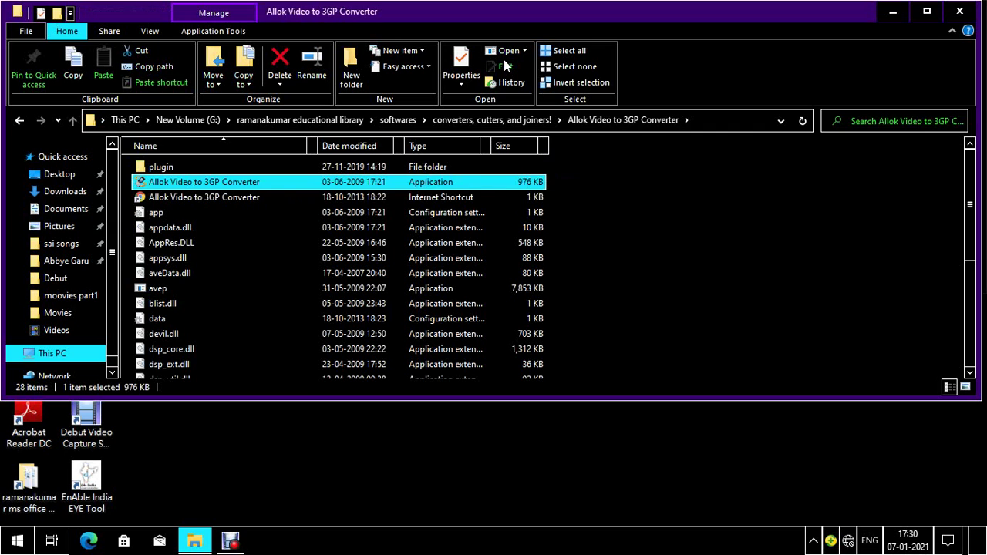
key(Up)
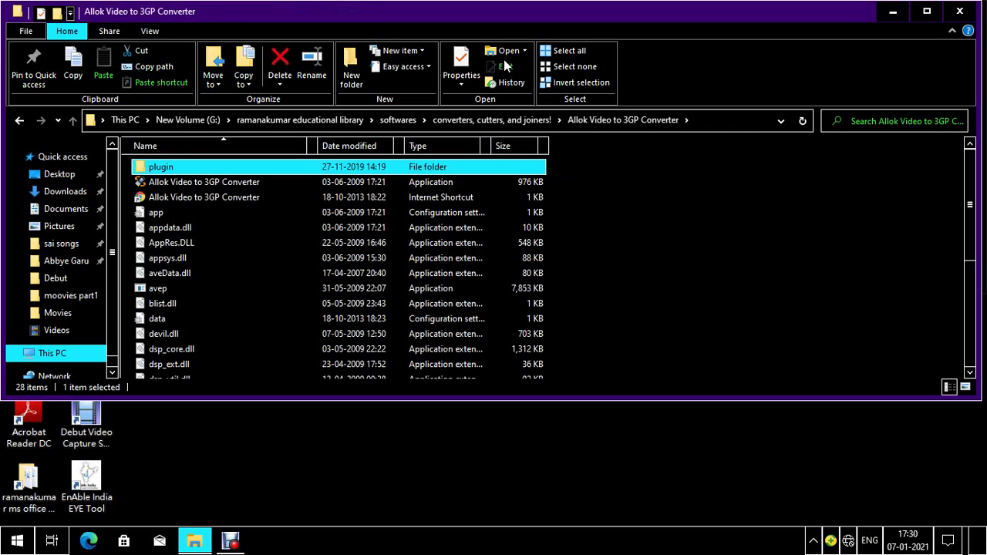
key(Down)
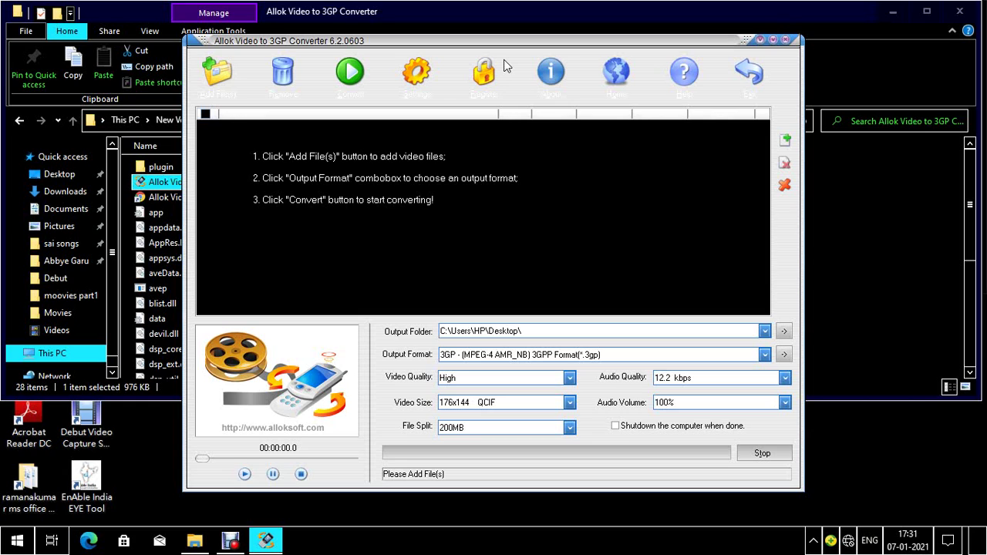
Go through the output folder choices and set the converter's output folder to C:\Users\HP\Desktop\
key(Tab)
key(Tab)
key(shift+Tab)
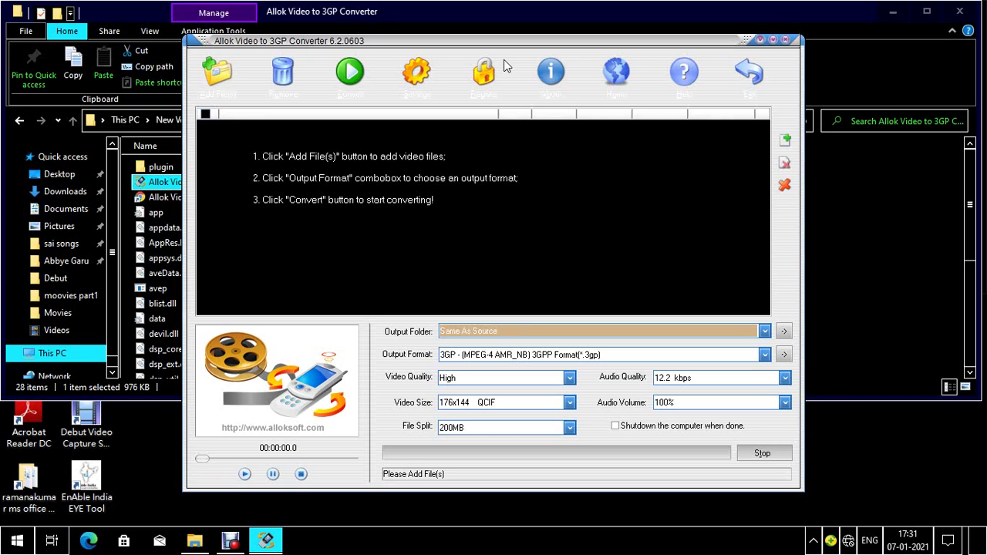
key(Down)
key(Down)
key(Down)
key(Down)
key(Down)
key(Down)
key(Down)
key(Down)
key(Down)
key(Down)
key(Down)
key(Down)
key(Down)
key(Down)
key(Down)
key(Down)
key(Down)
key(Down)
key(Down)
key(Down)
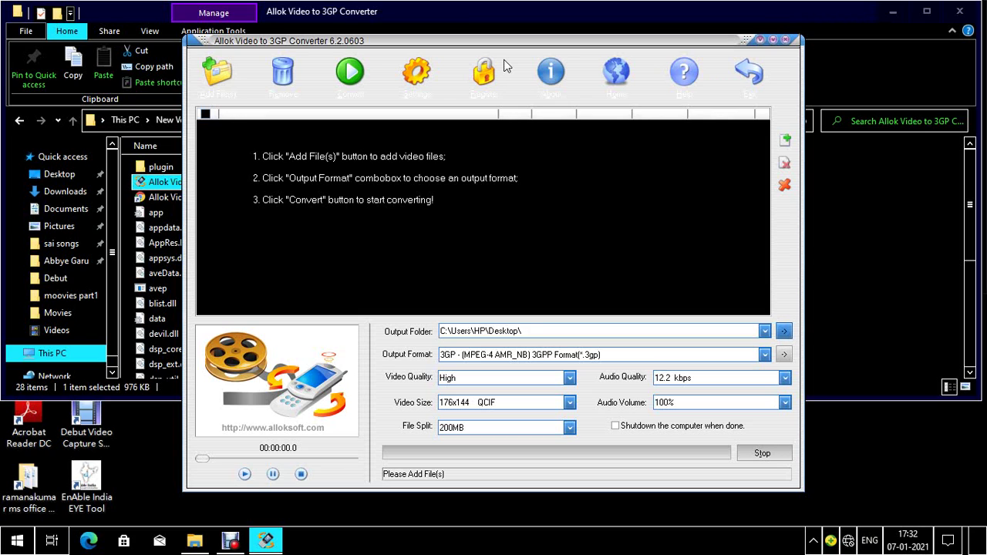
key(Tab)
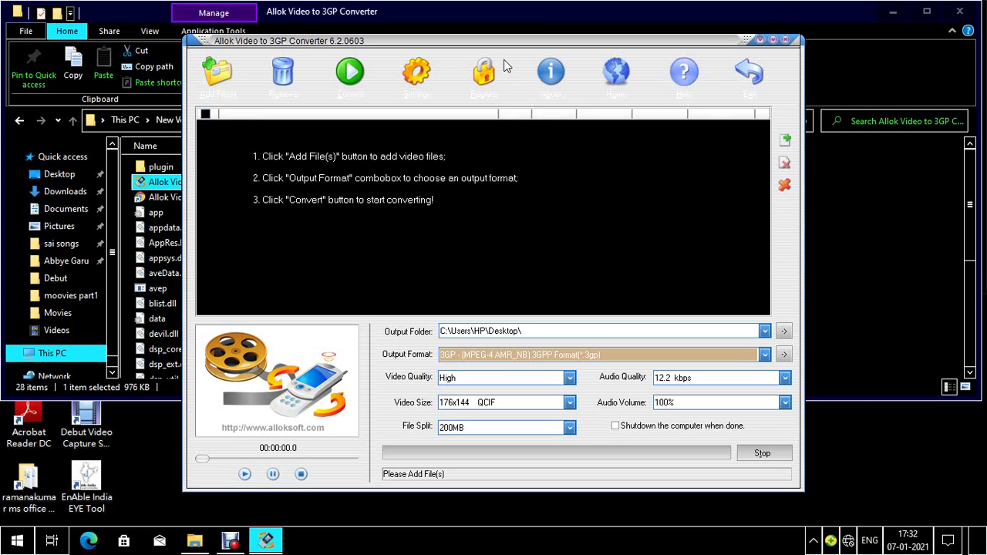
Go through the available output formats and set the output format to MP4 Mobile Video Format (*.mp4)
key(Down)
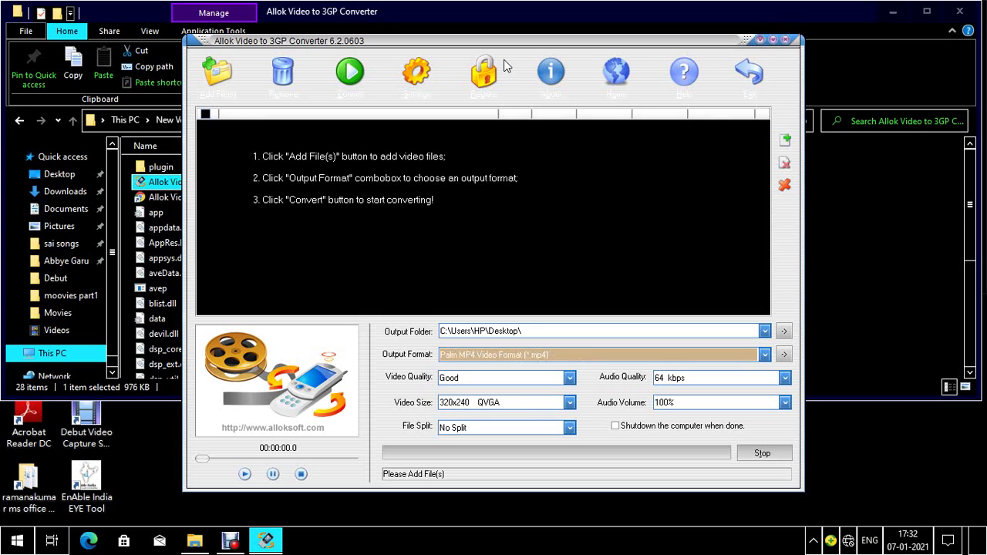
key(Down)
key(Down)
key(Down)
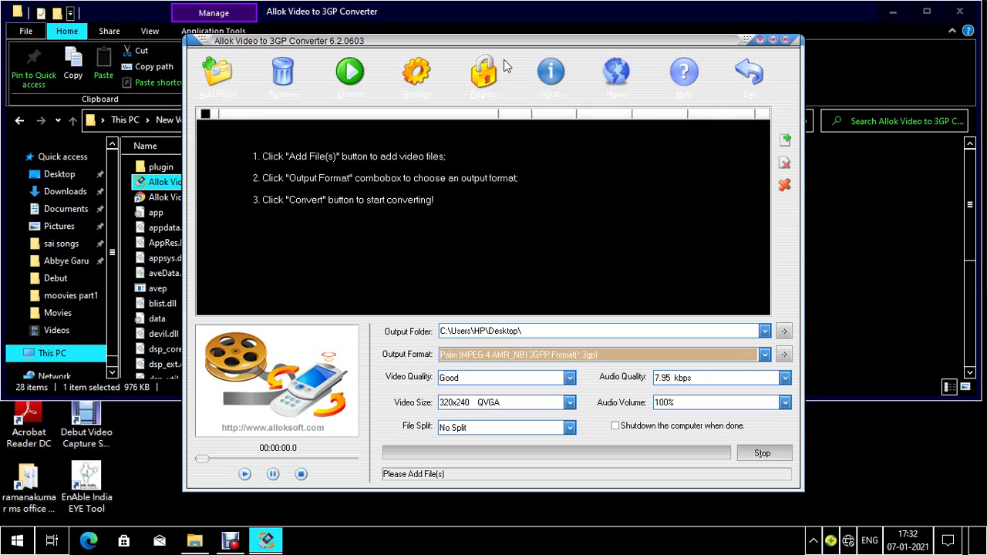
key(Down)
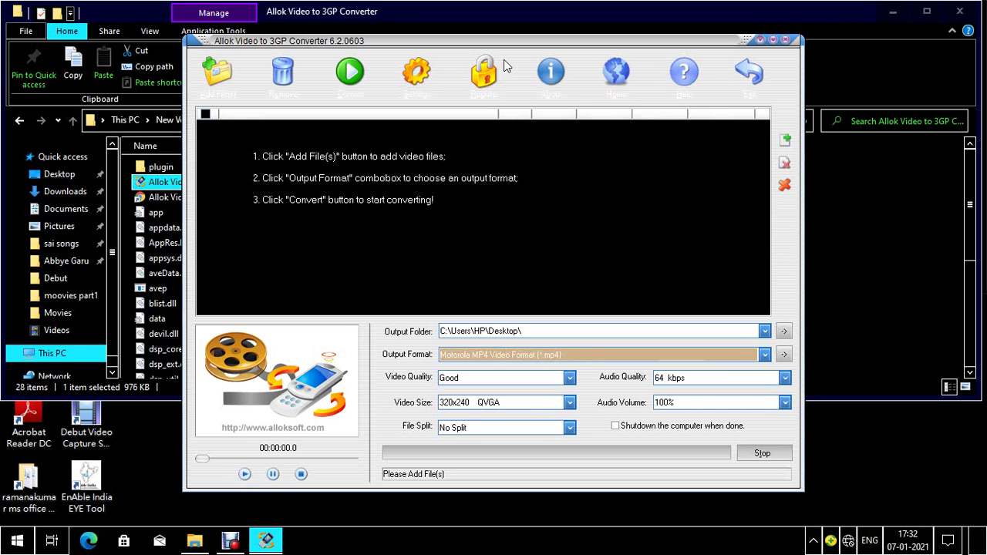
key(Down)
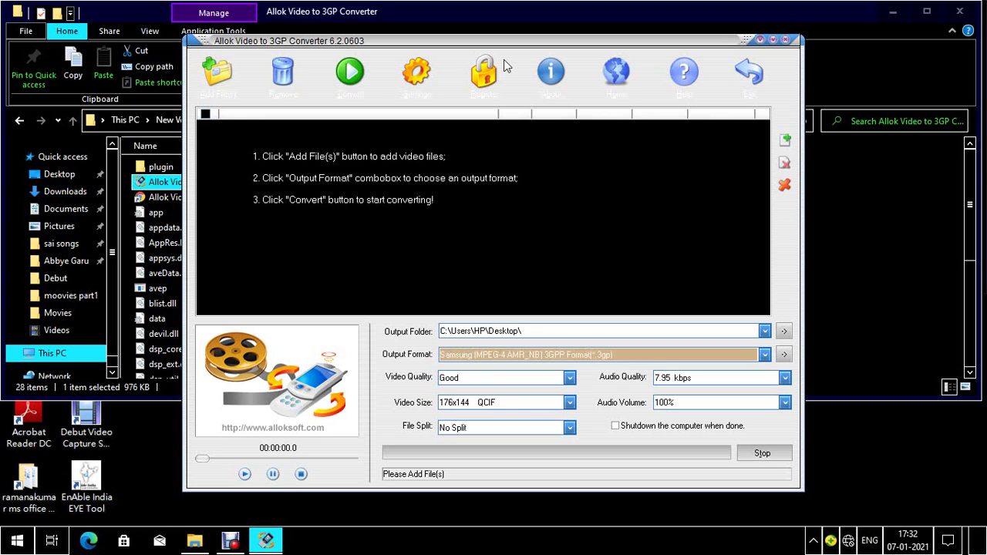
key(Down)
key(Down)
key(Down)
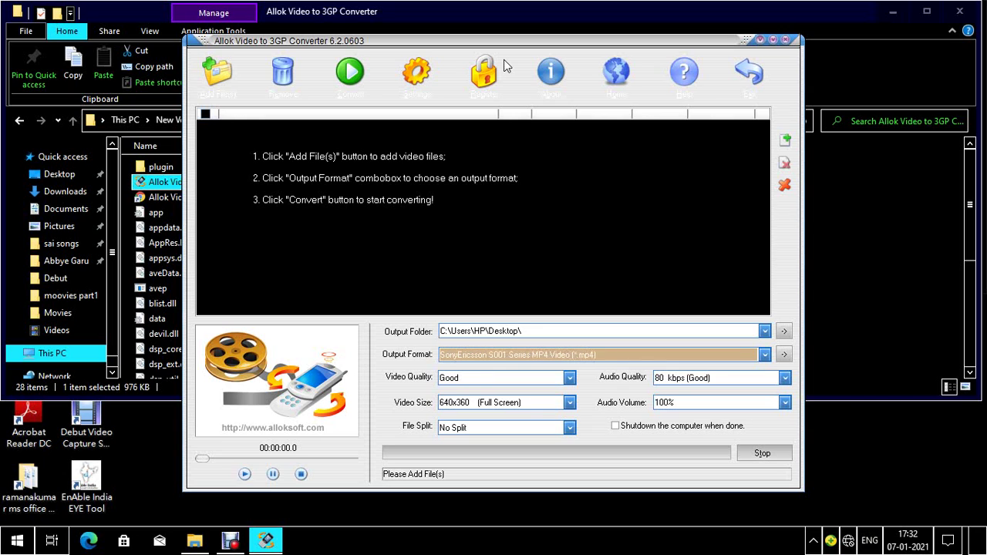
key(Down)
key(Down)
key(Down)
key(Down)
key(Down)
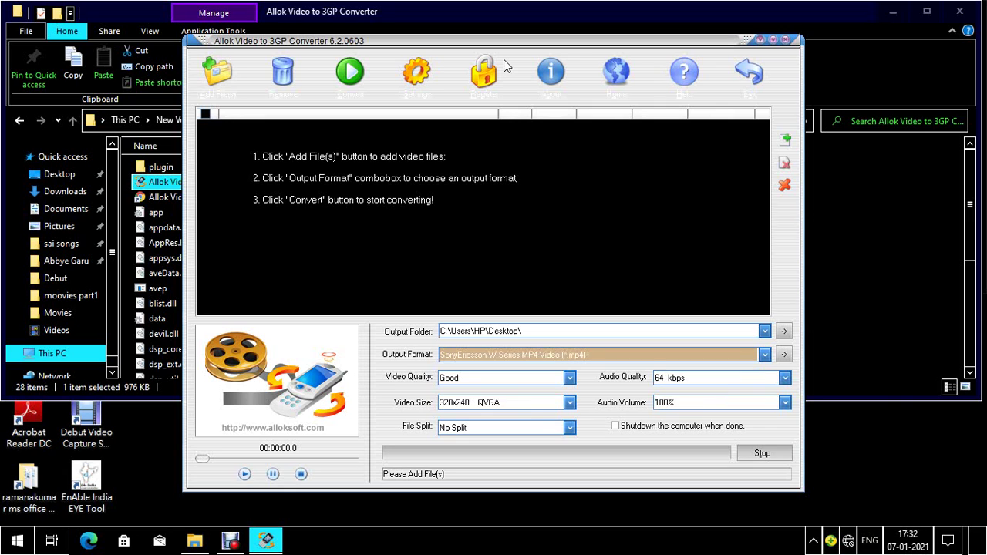
key(Down)
key(Down)
key(Down)
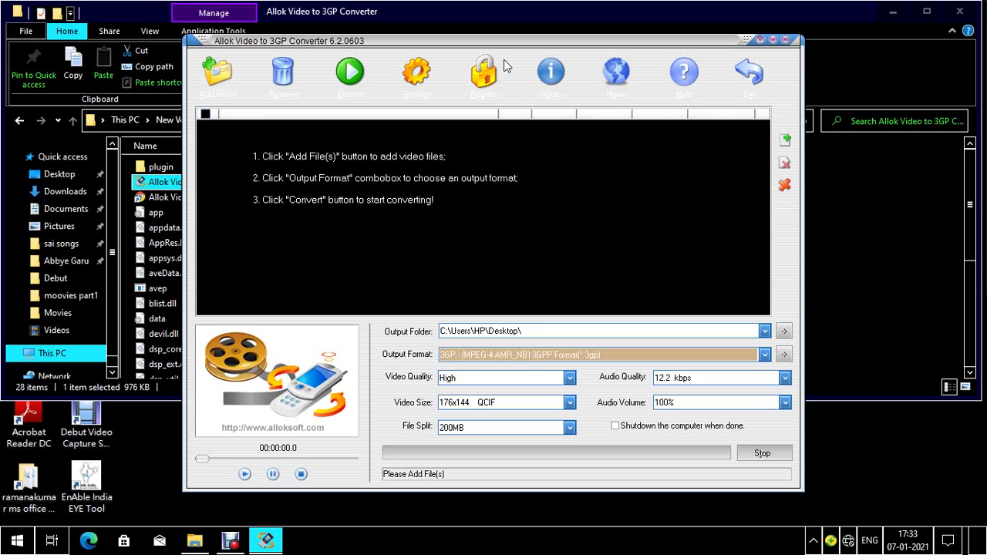
key(Down)
key(Down)
key(Down)
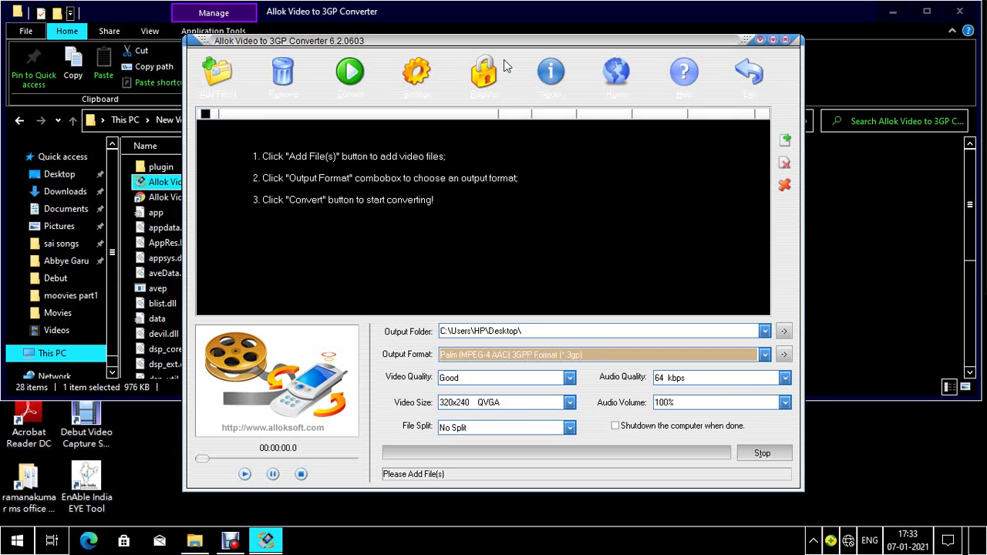
key(Down)
key(Down)
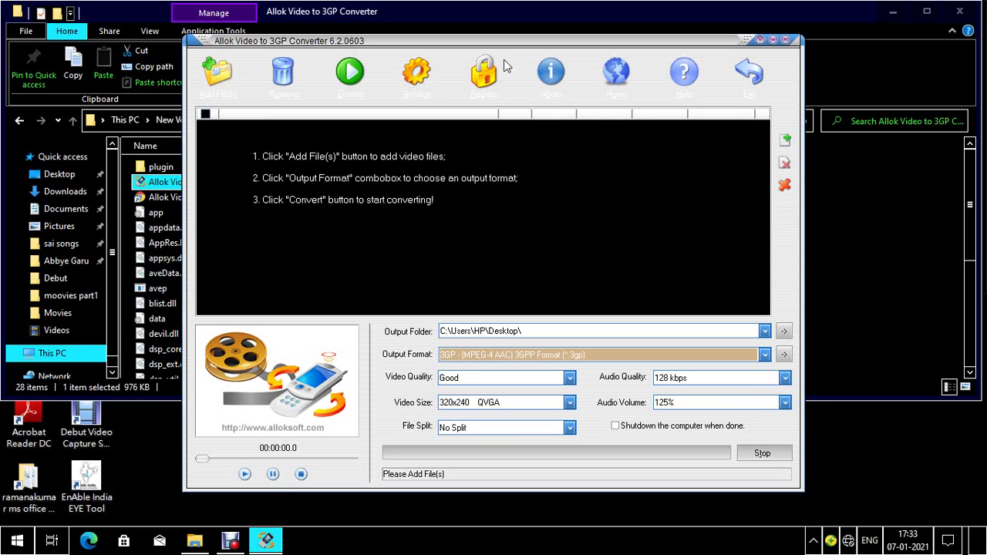
key(Down)
key(Down)
key(Down)
key(Down)
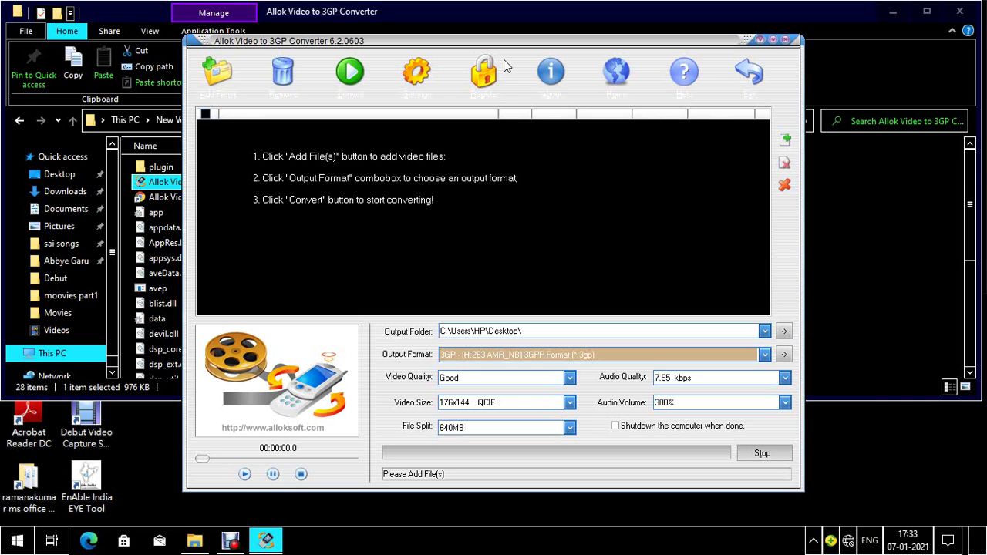
key(Down)
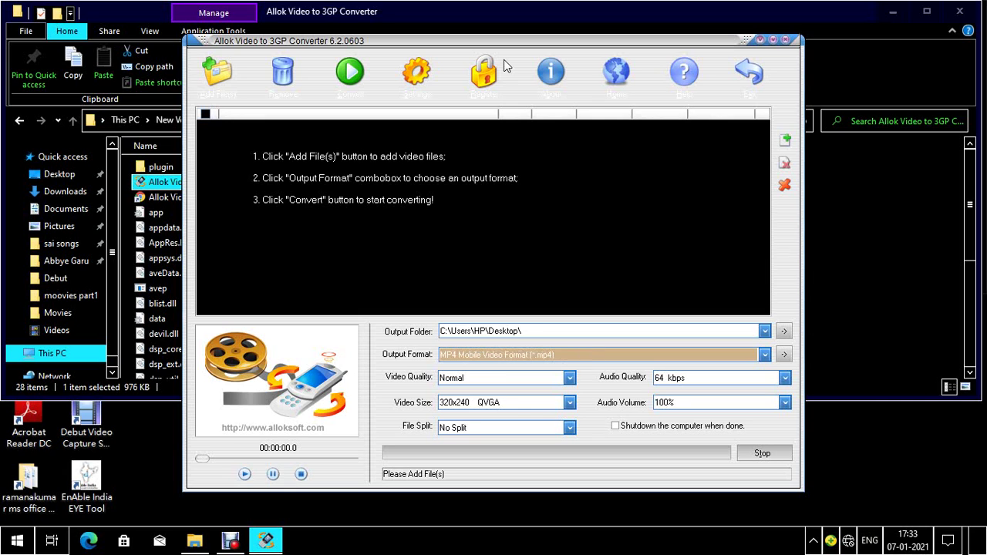
key(Down)
key(Down)
key(Down)
key(Down)
key(Down)
key(Down)
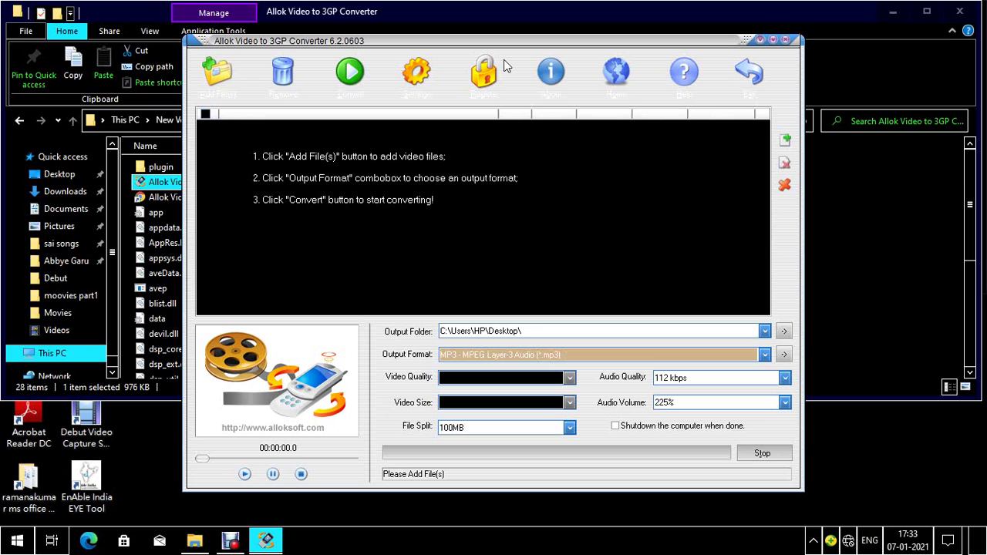
key(Down)
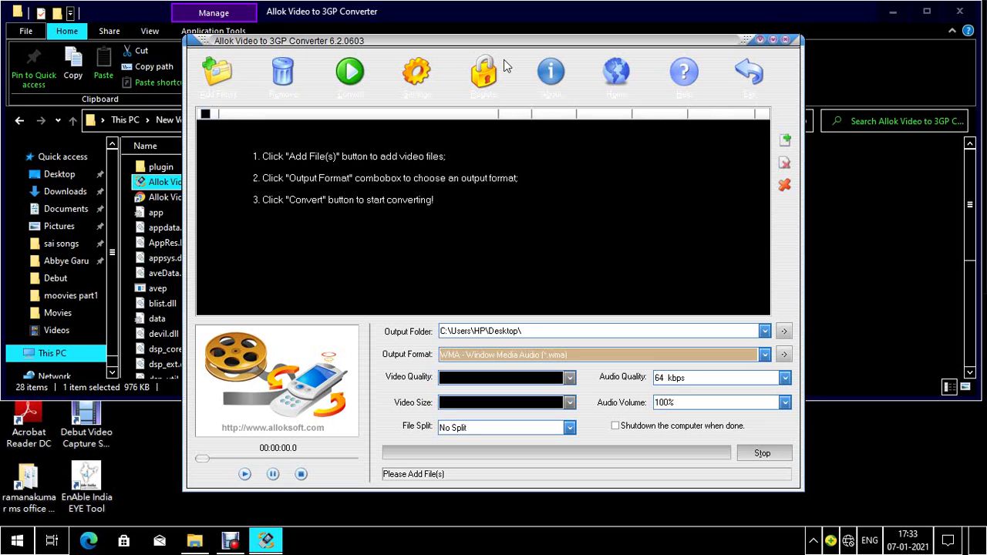
key(Down)
key(Down)
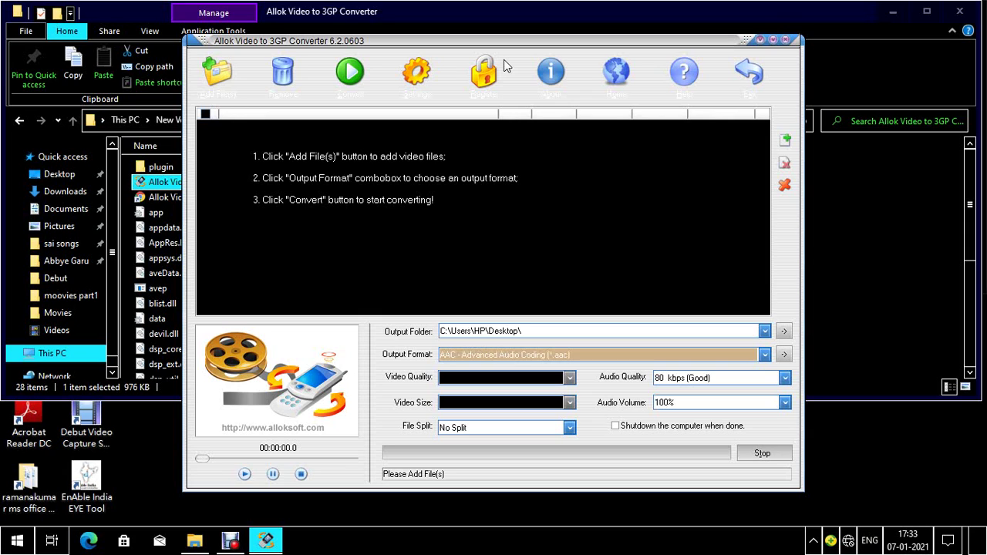
key(Down)
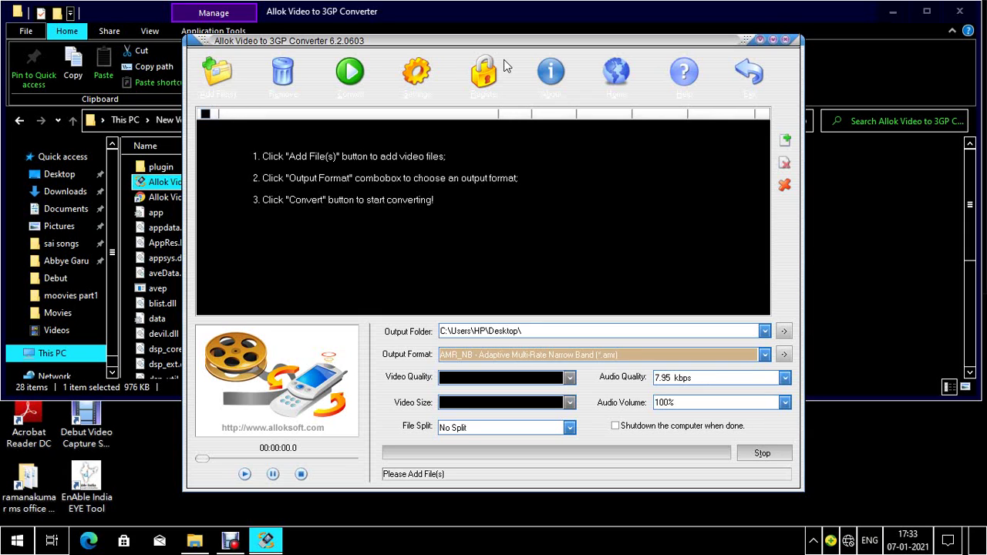
key(Down)
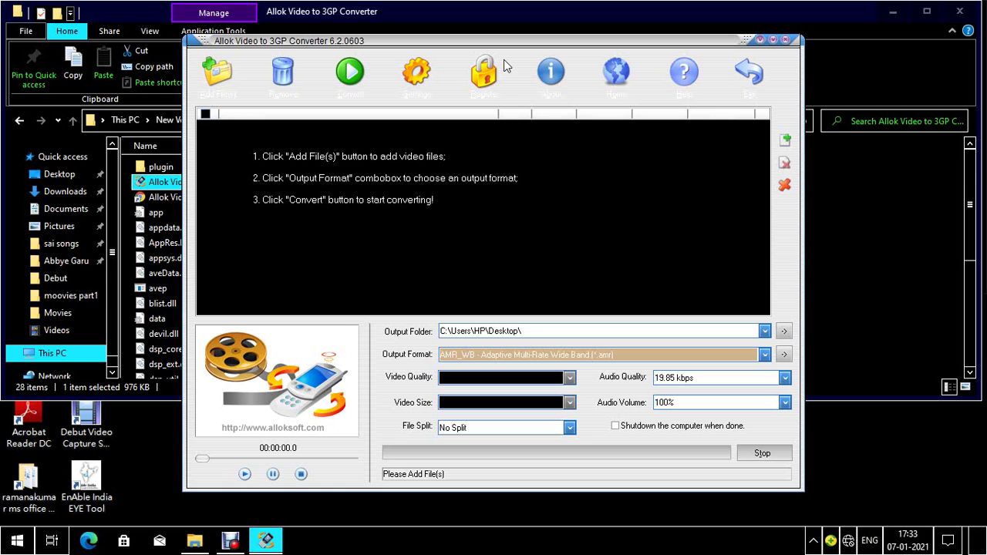
key(Down)
key(Down)
key(Down)
key(Down)
key(Down)
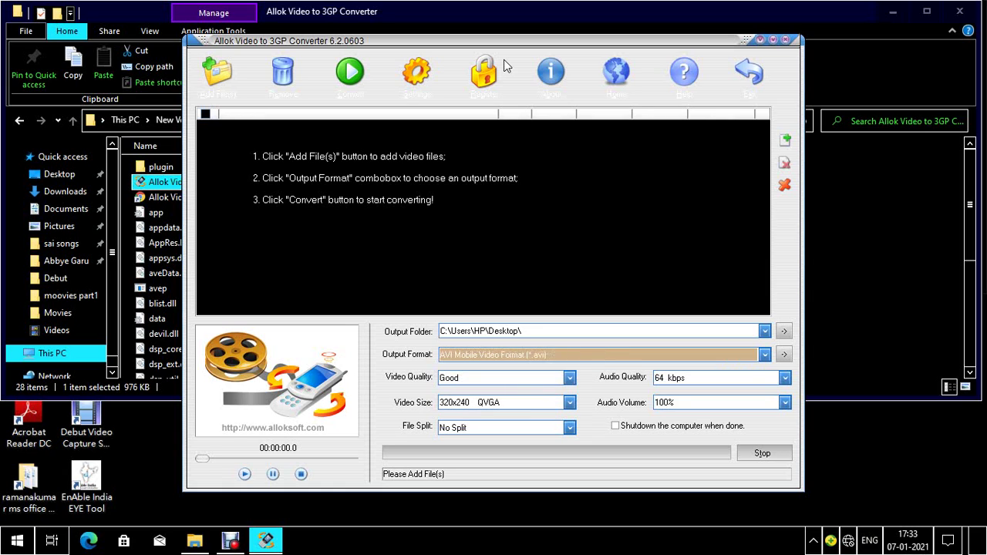
key(Down)
Go through the quality choices, keeping video quality at Normal and setting audio quality to 160 kbps (Best)
key(Tab)
key(Tab)
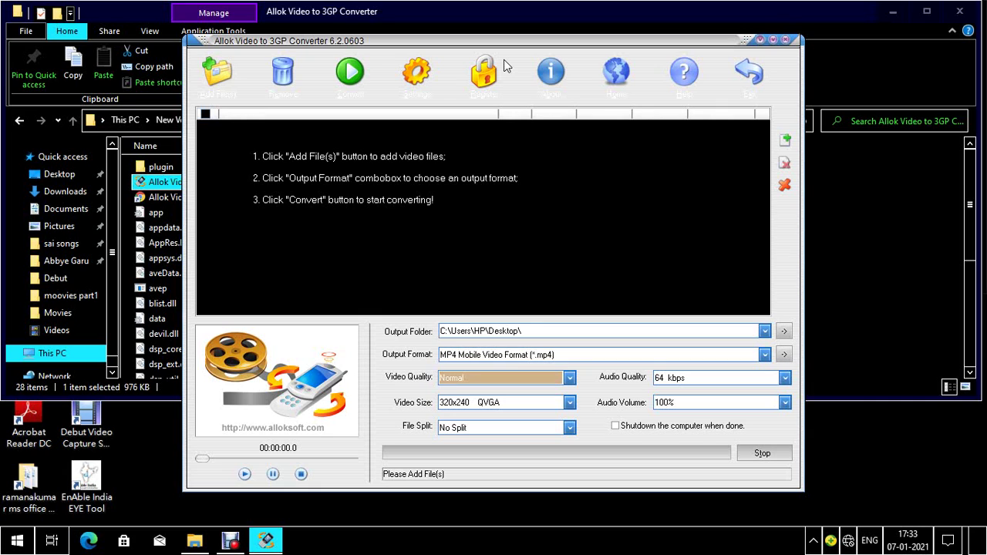
key(Down)
key(Down)
key(Down)
key(Down)
key(Up)
key(Up)
key(Up)
key(Down)
key(Tab)
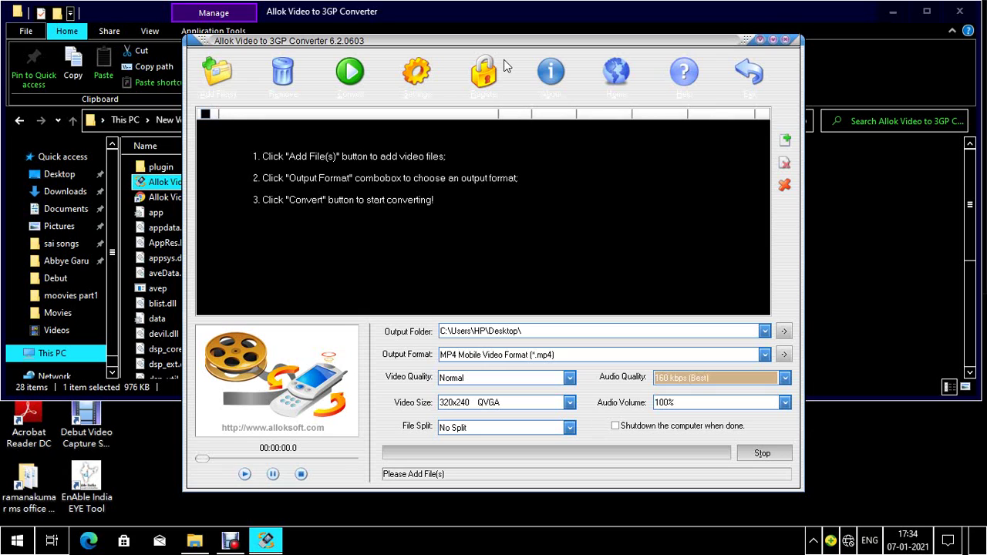
Review the video size, audio volume, file split and shutdown options, keeping the file split at No Split
key(Tab)
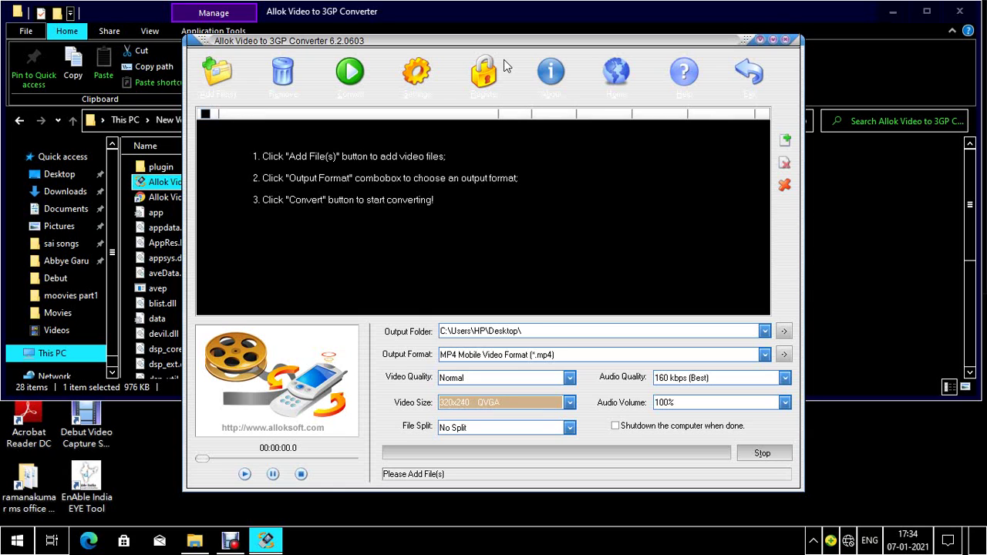
key(Tab)
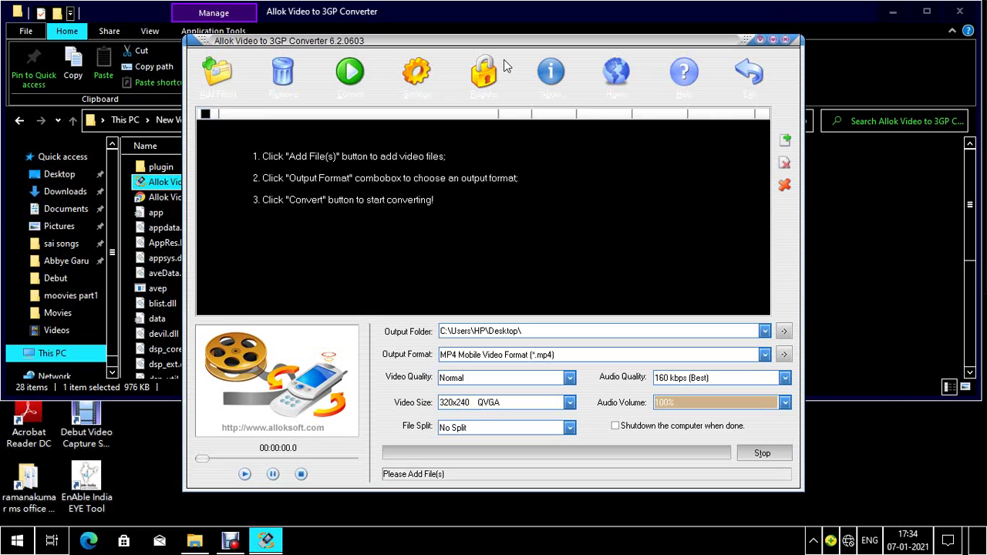
key(Tab)
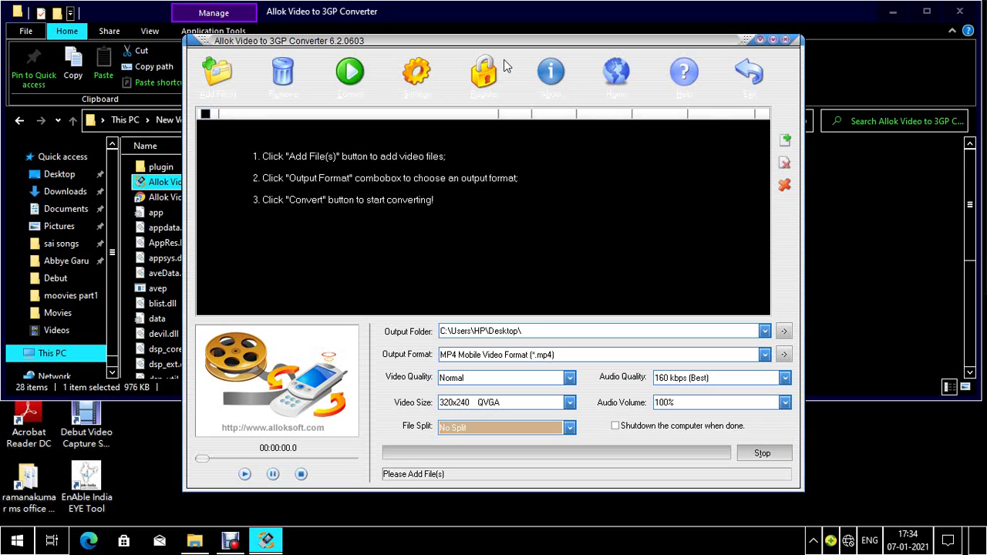
key(Down)
key(Down)
key(Up)
key(Tab)
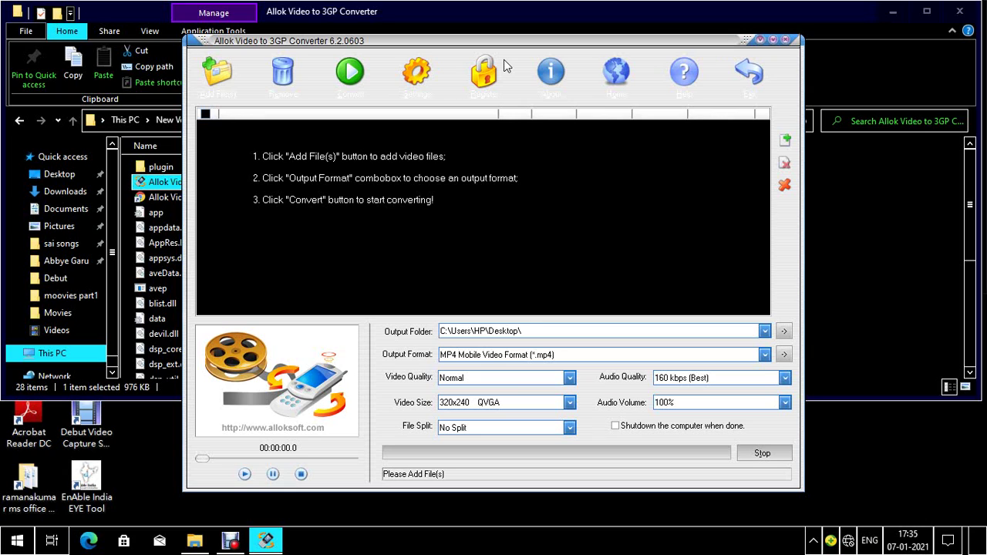
key(space)
key(space)
Open the dialog for adding media files and choose the Debut folder under Videos as the location to look in
key(ctrl+o)
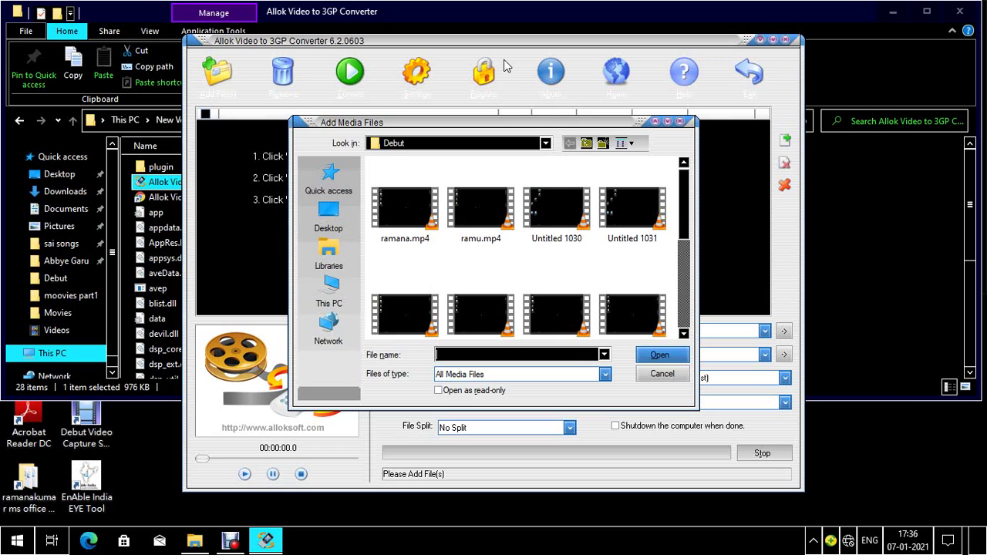
key(Tab)
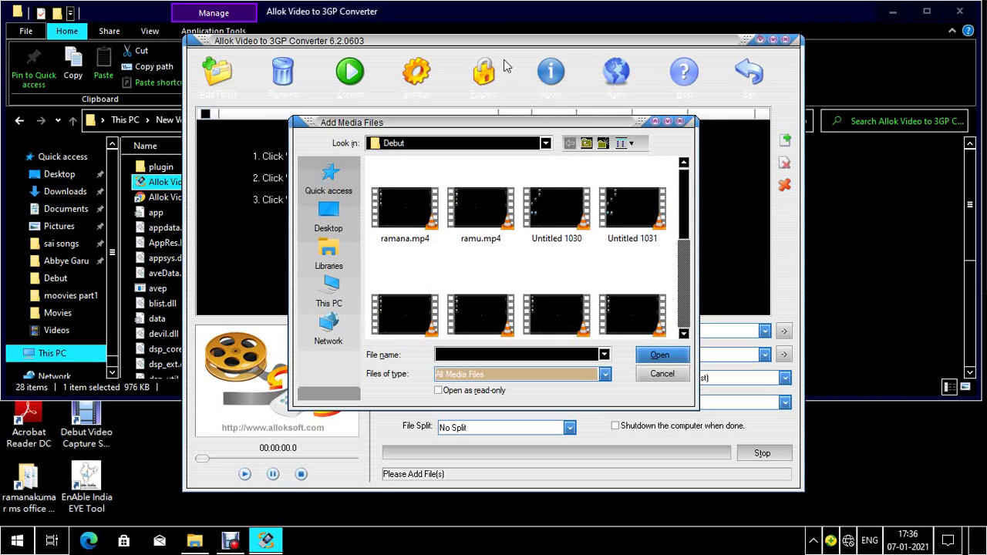
key(Tab)
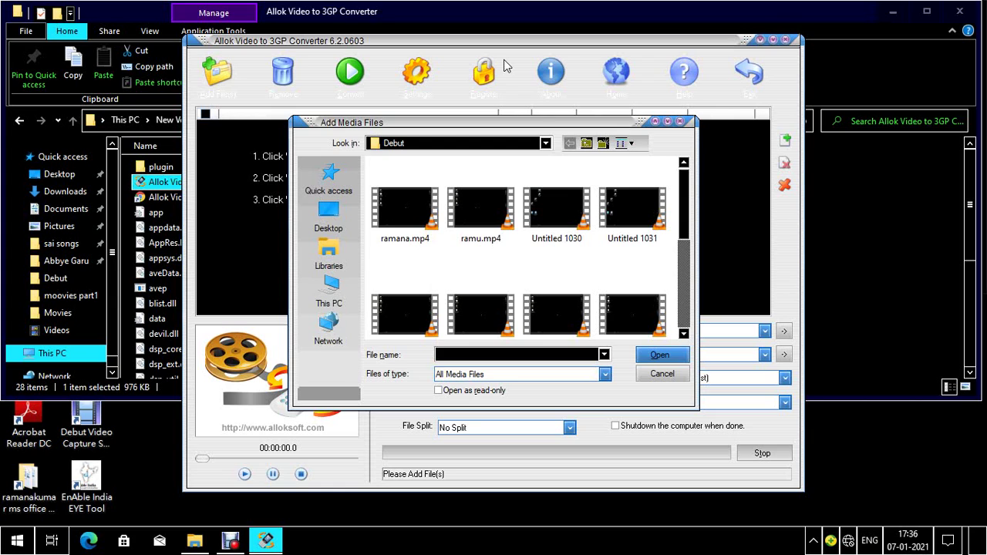
key(Tab)
key(Tab)
key(F4)
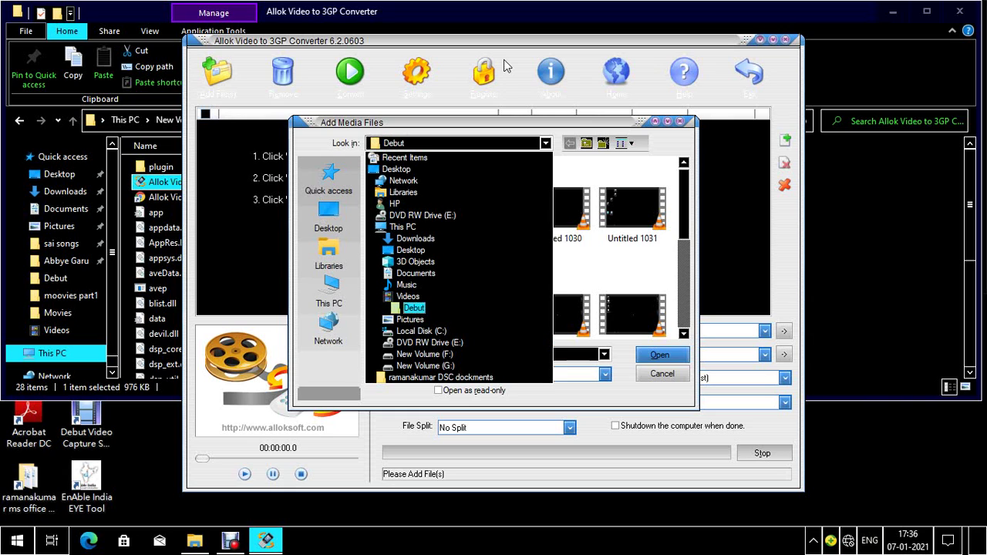
key(Down)
key(Up)
key(Down)
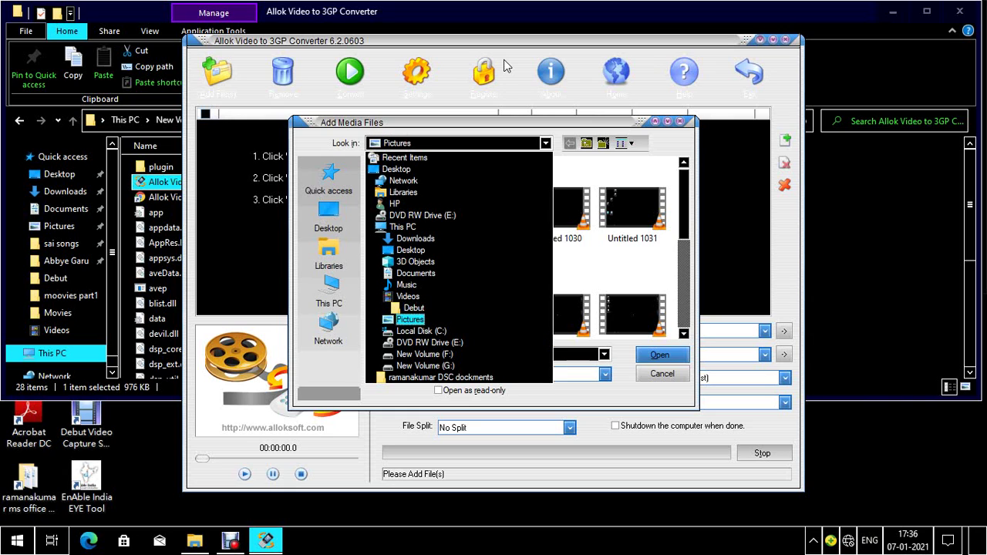
key(Up)
key(Up)
key(Down)
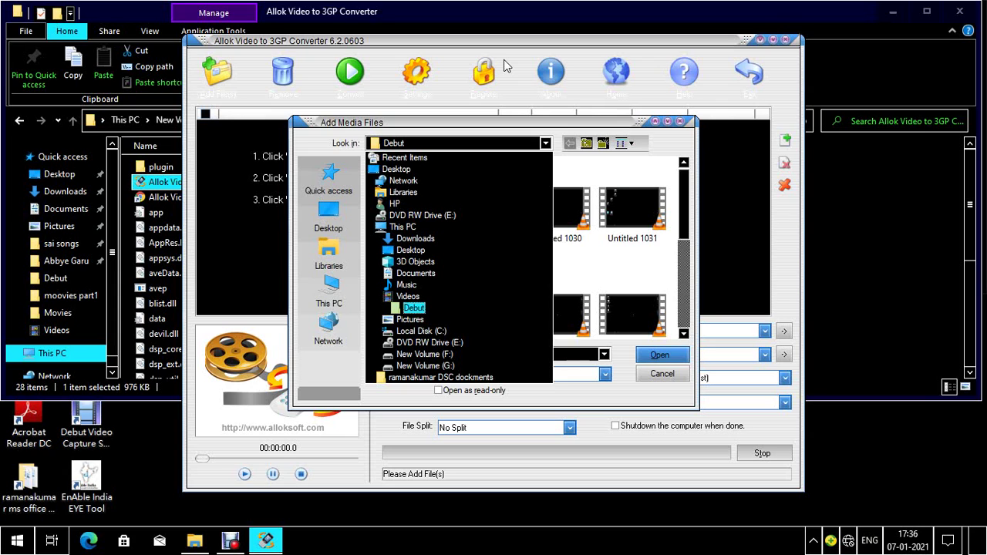
key(Return)
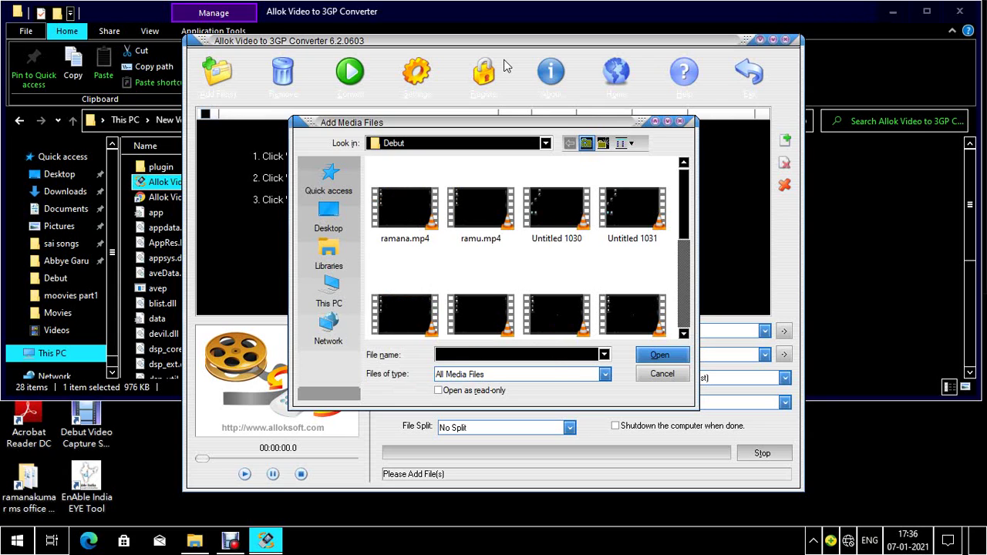
Select the video ramana.mp4 in the Debut folder and add it to the conversion list
key(Tab)
key(Tab)
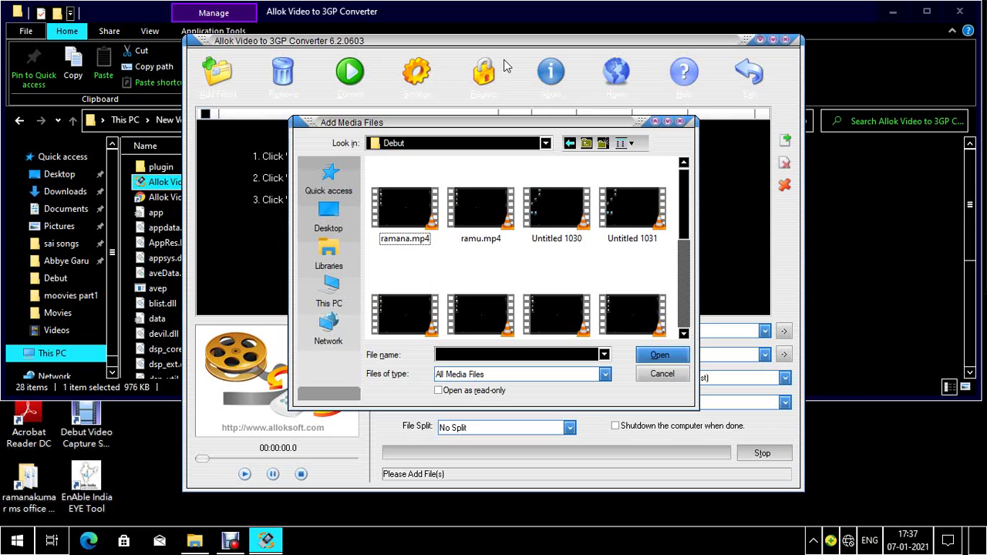
key(Down)
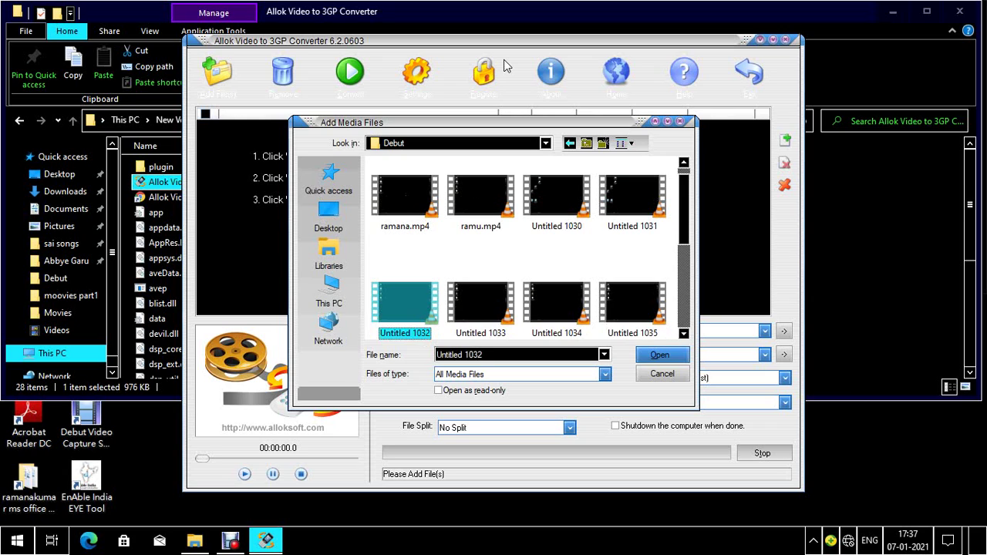
key(Up)
key(Right)
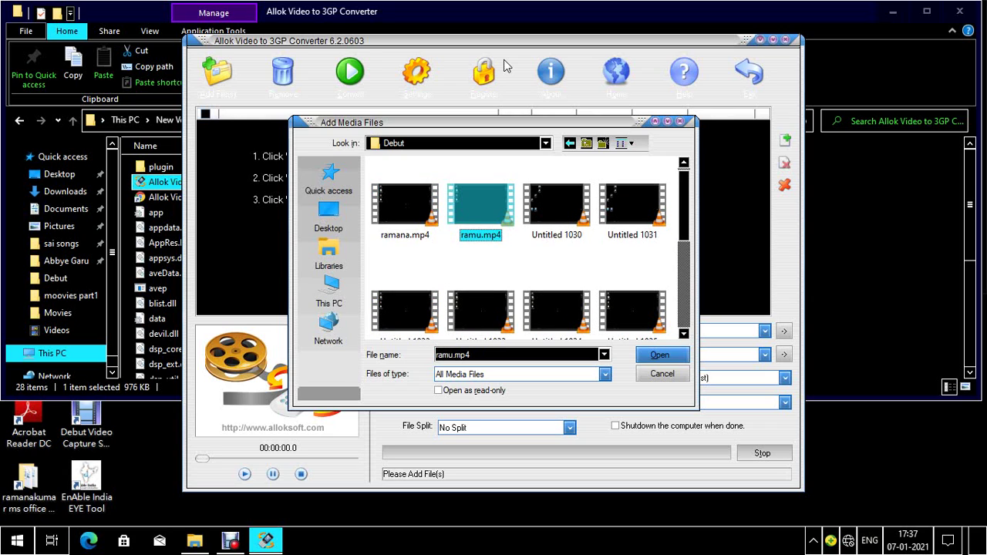
key(Left)
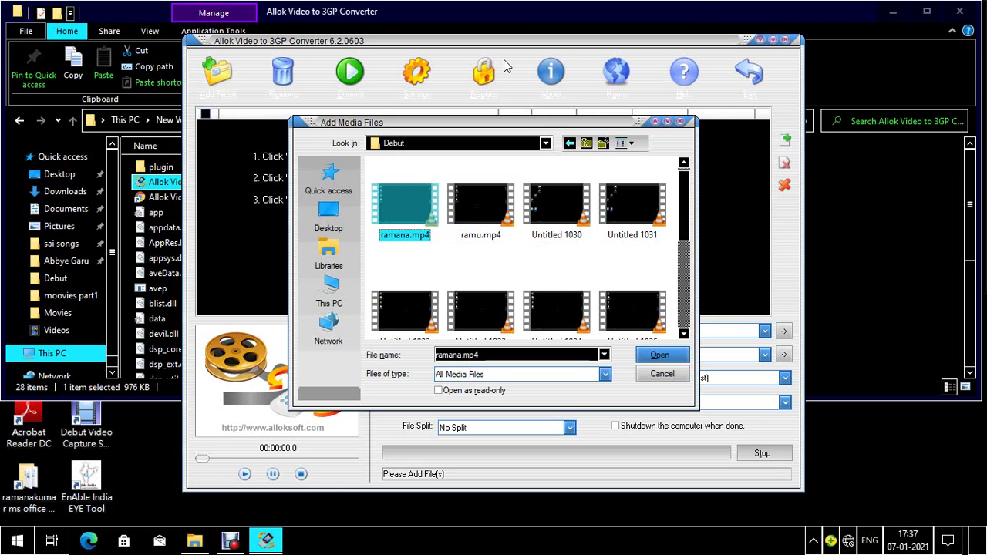
key(Return)
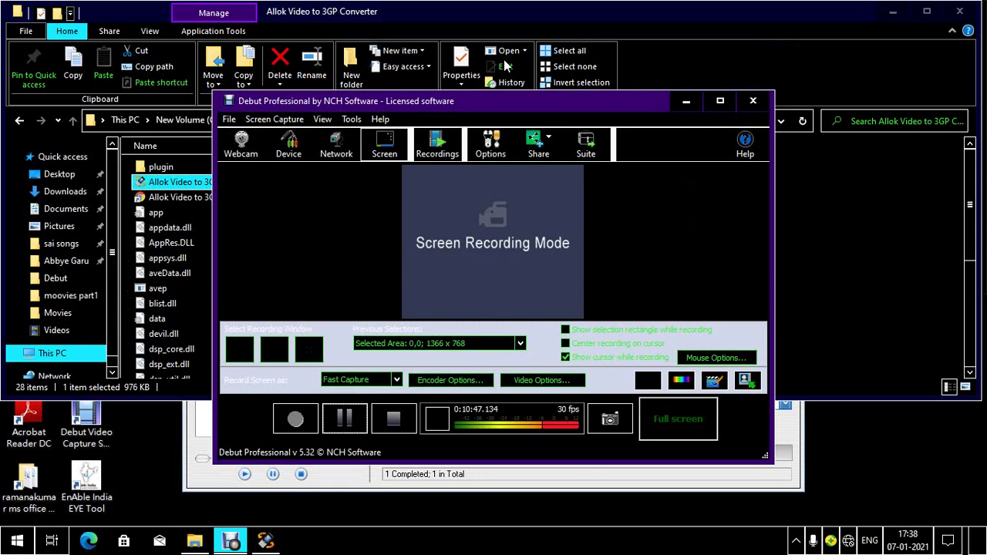
Switch to Allok Video to 3GP Converter and clear the desktop by closing the converter, its program folder window and the Debut window
key(alt+Tab)
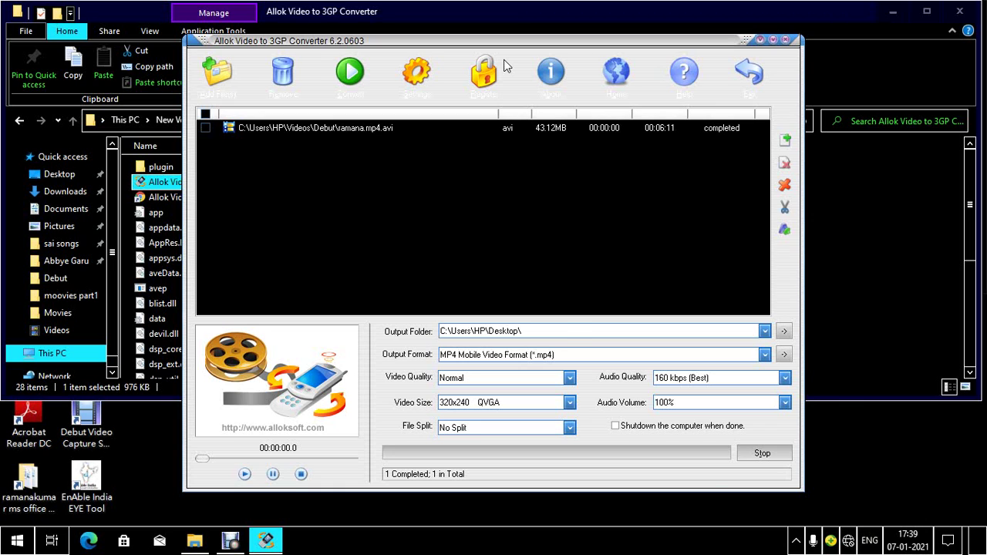
key(alt+F4)
key(alt+Tab)
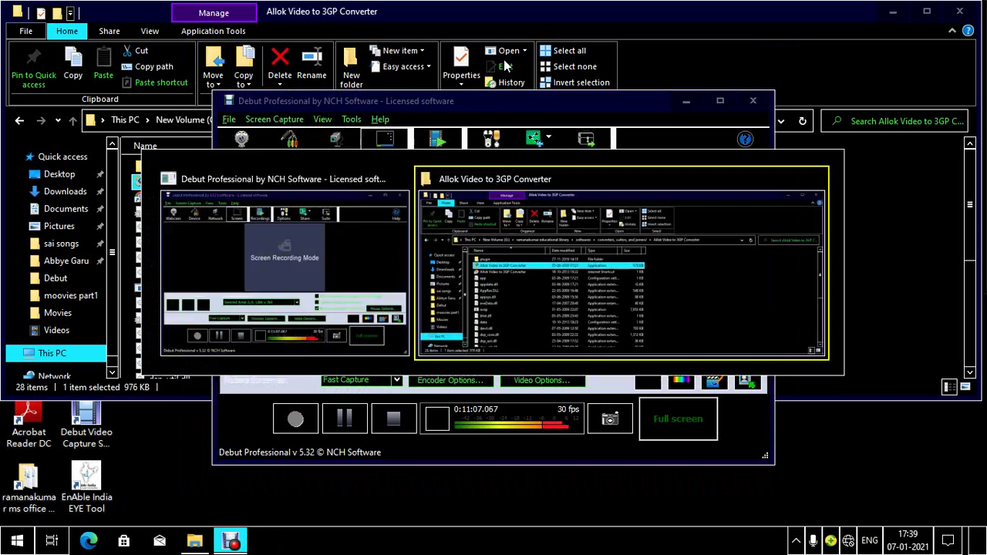
key(alt+F4)
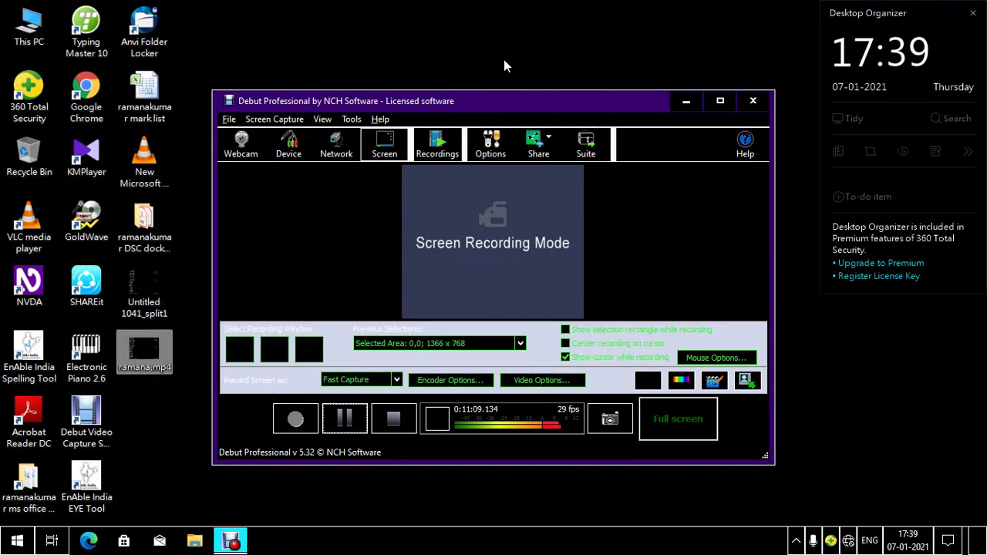
key(alt+F4)
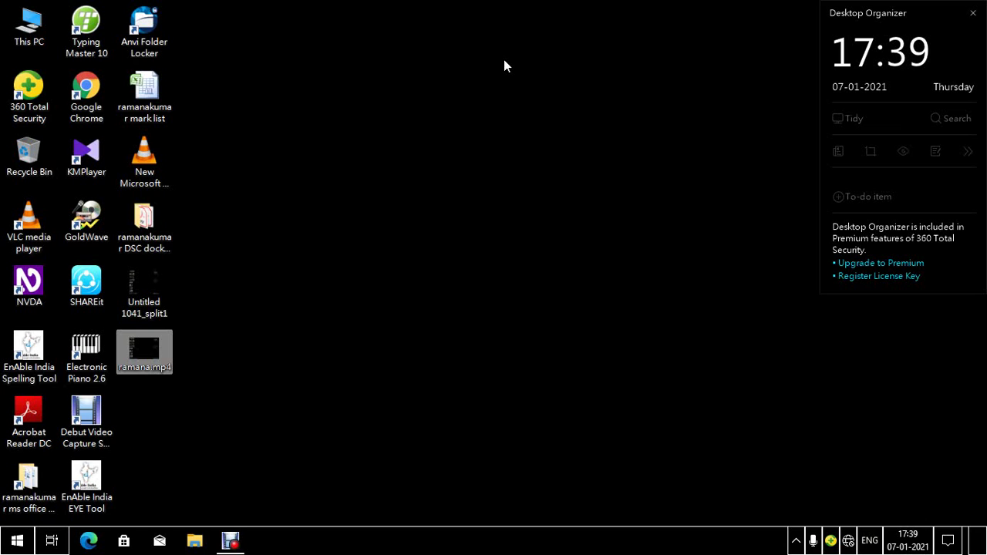
Play the converted ramana.mp4 video from the desktop in VLC media player, pause it, and close the player
key(Return)
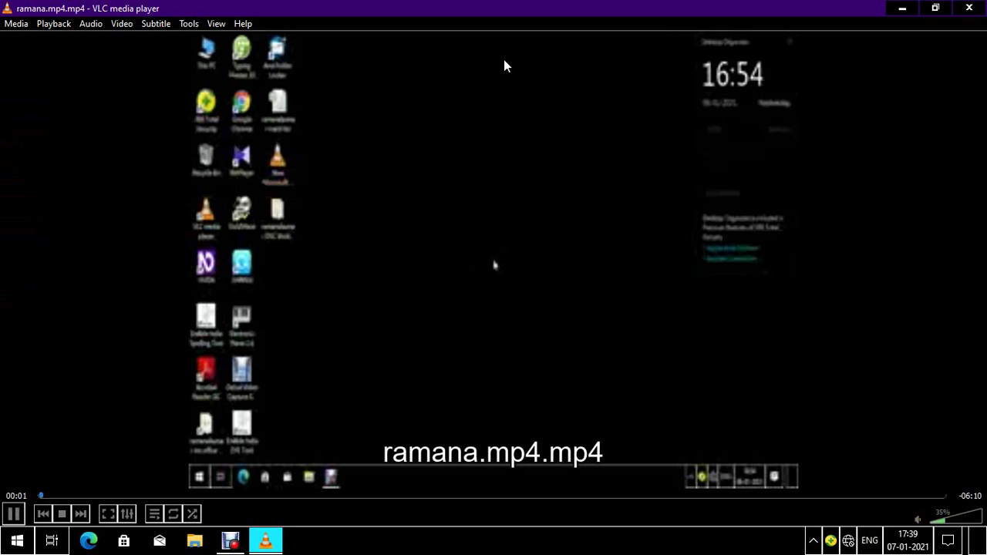
key(space)
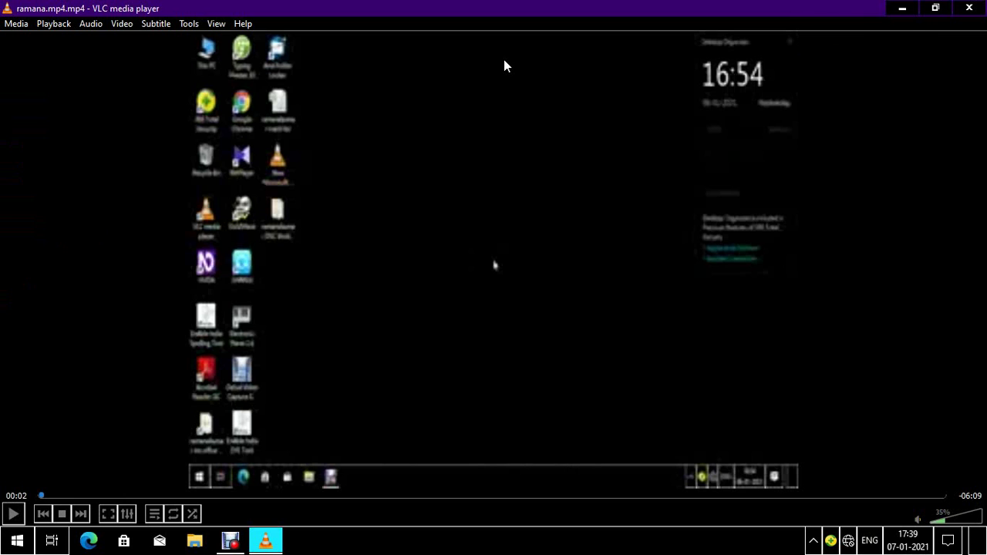
key(alt+F4)
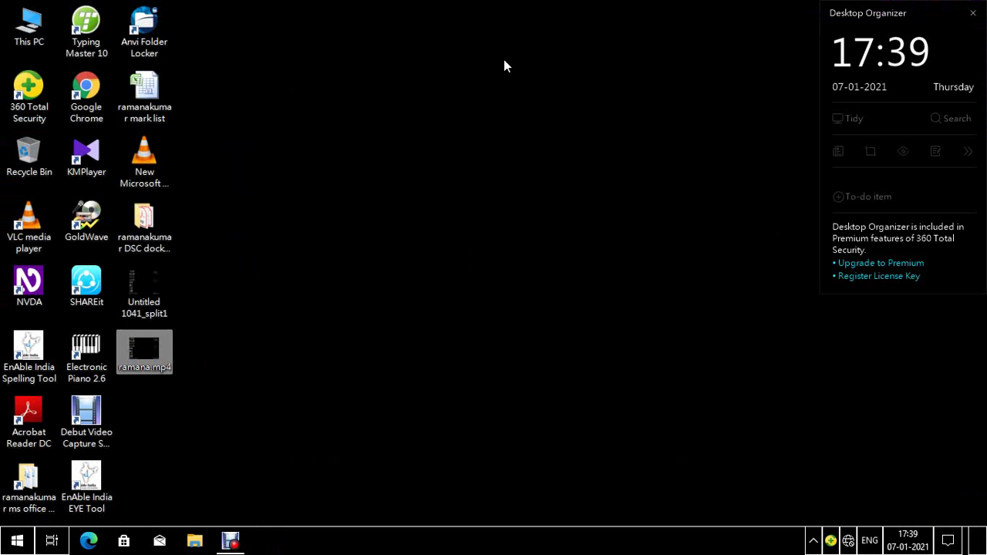